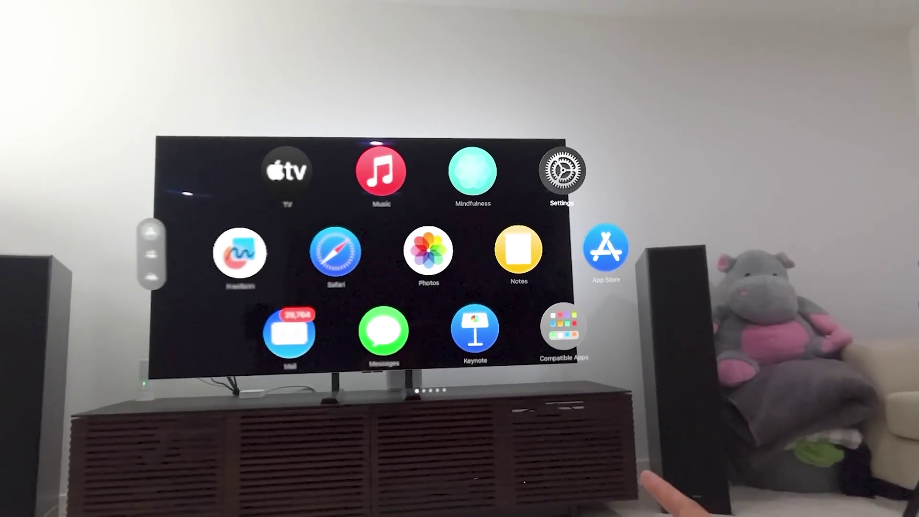
Open Settings to Accessibility and open the VoiceOver page under Vision, leaving VoiceOver off
click(554, 173)
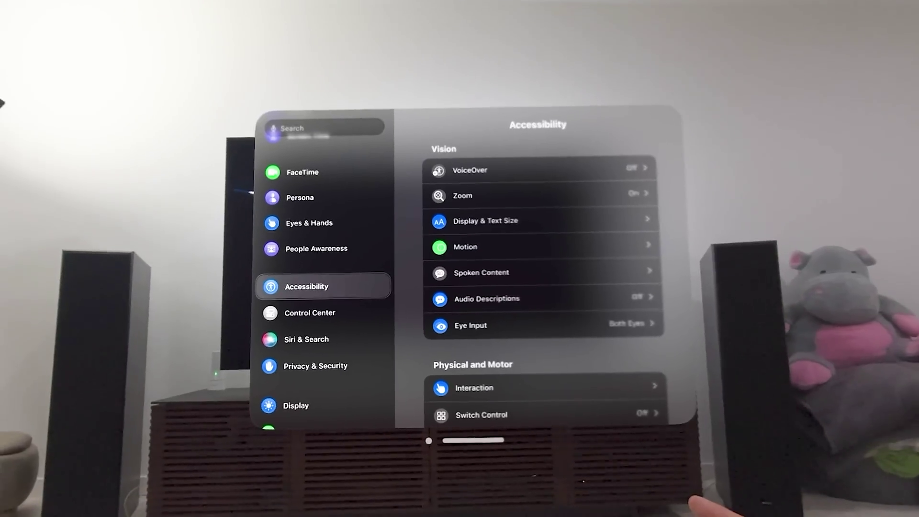
scroll(331, 287, down, 3)
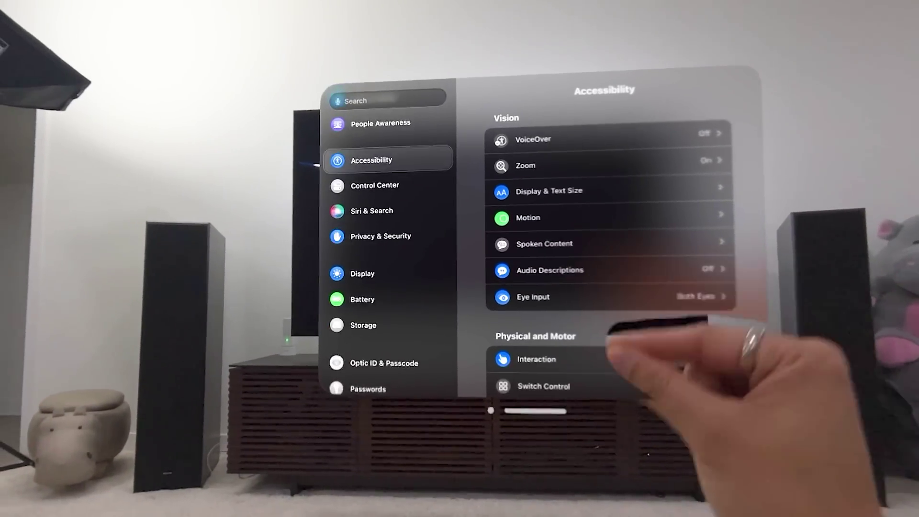
scroll(330, 287, up, 5)
scroll(383, 268, down, 5)
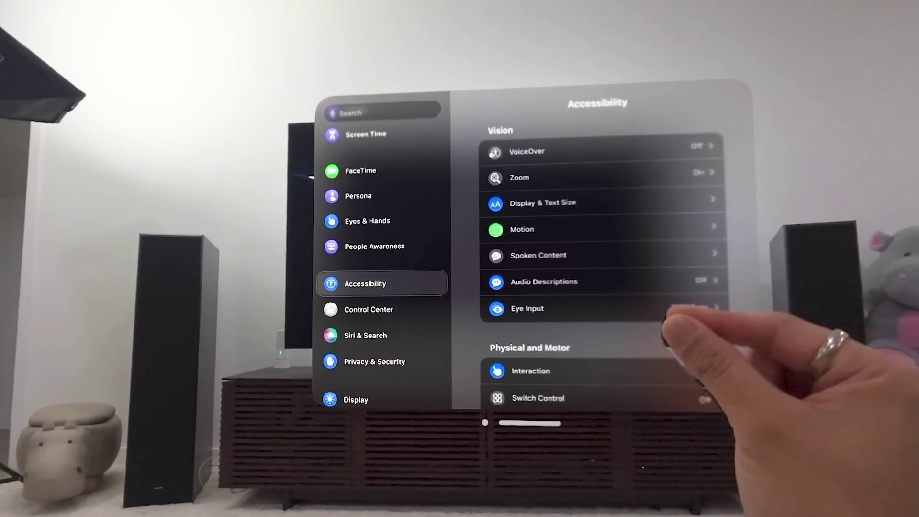
scroll(382, 268, down, 2)
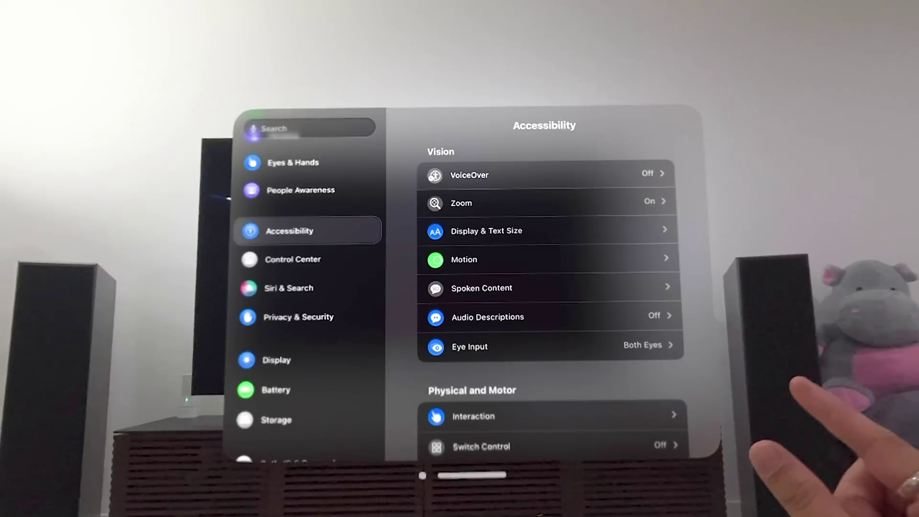
click(462, 167)
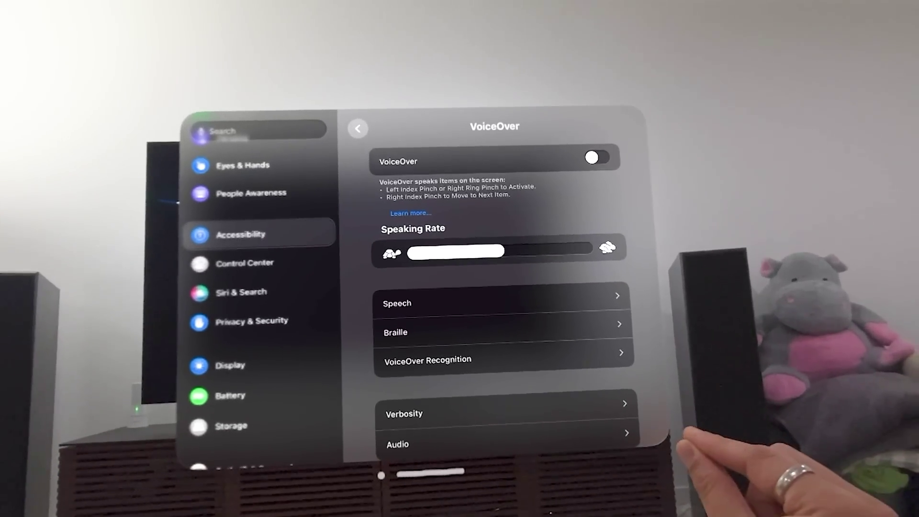
Nudge VoiceOver's Speaking Rate slightly faster, review the Speech > Voice list, and return to VoiceOver
drag(503, 253, 517, 249)
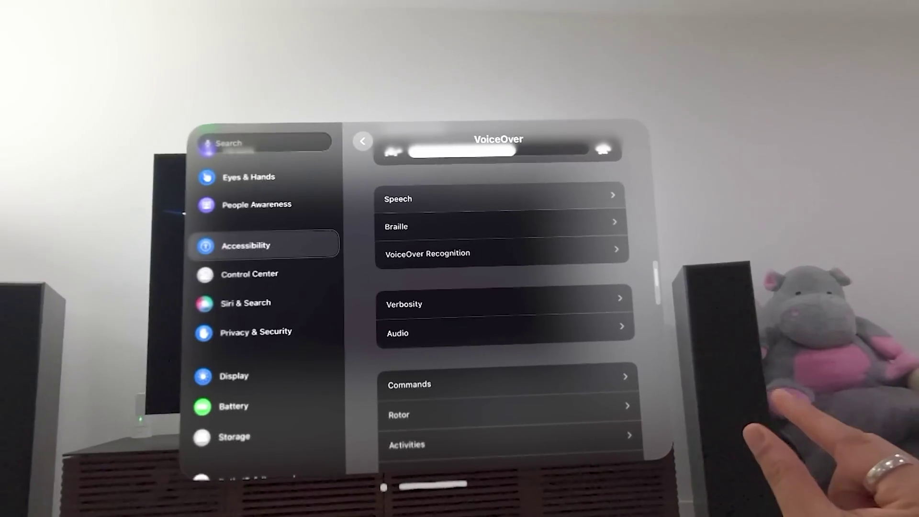
click(403, 186)
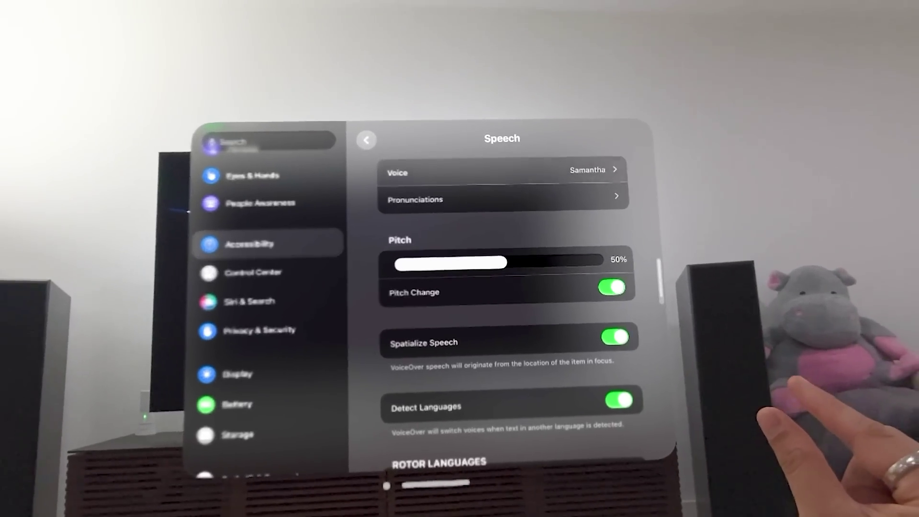
click(498, 175)
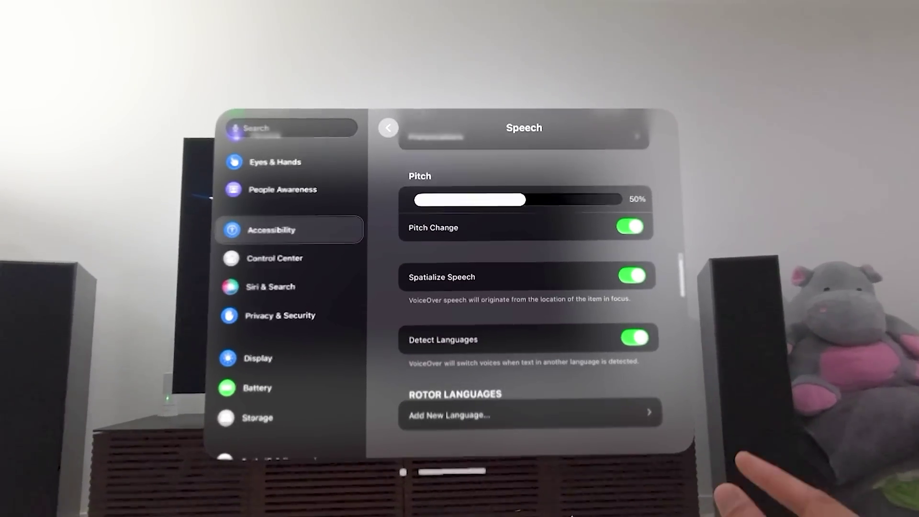
click(394, 126)
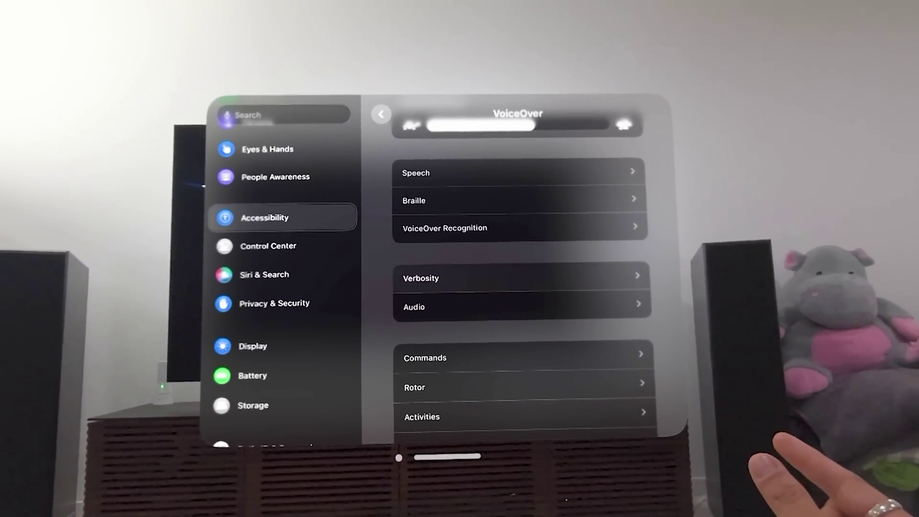
Open VoiceOver's Verbosity settings and scroll through the VoiceOver options
click(421, 278)
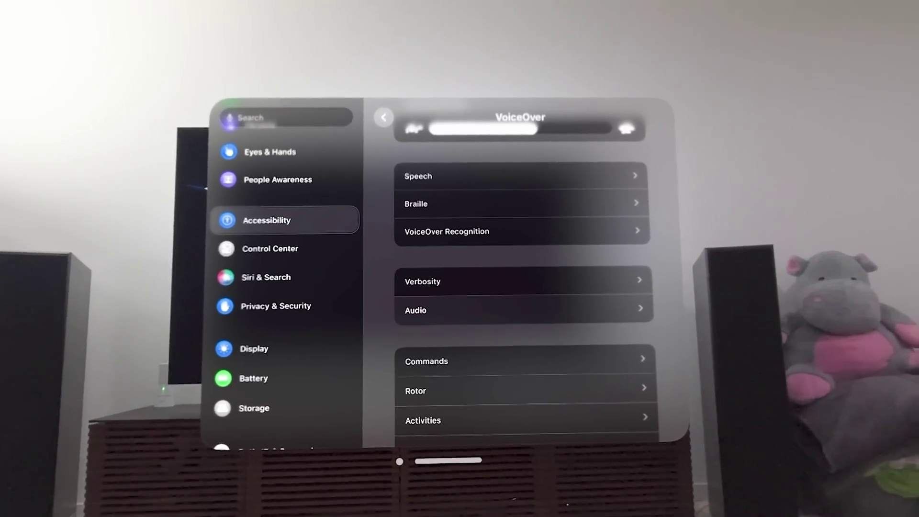
scroll(529, 287, down, 3)
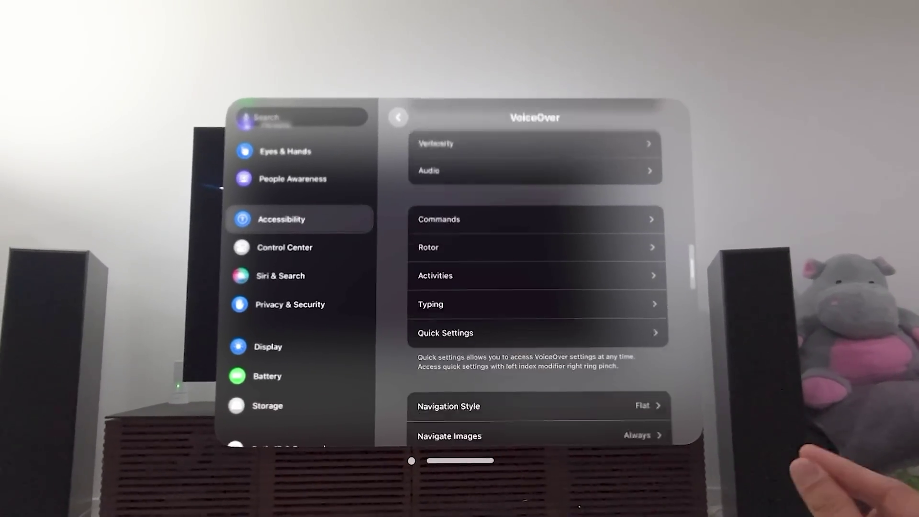
scroll(536, 288, down, 2)
scroll(541, 287, down, 2)
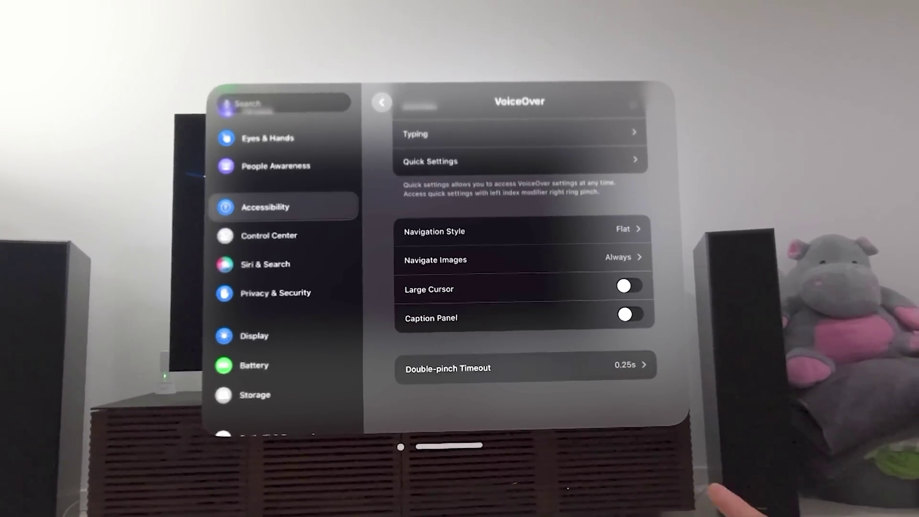
scroll(526, 263, up, 4)
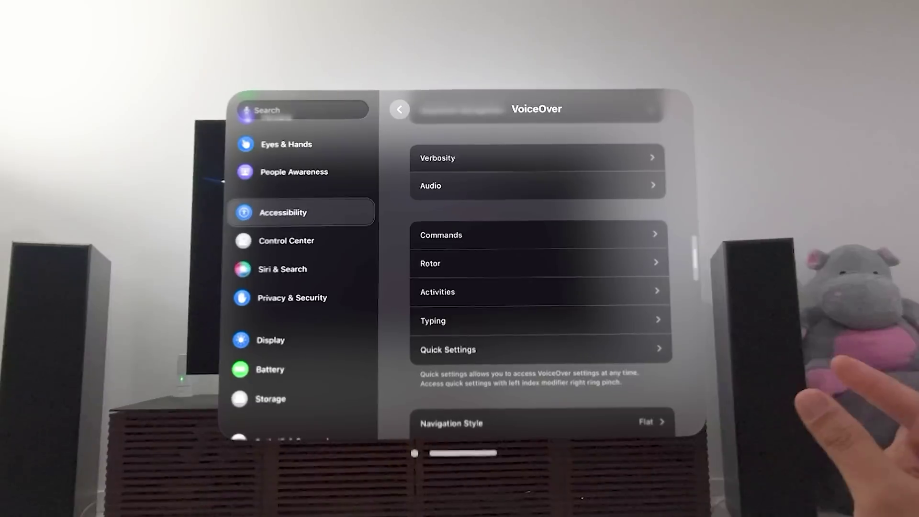
scroll(539, 287, up, 3)
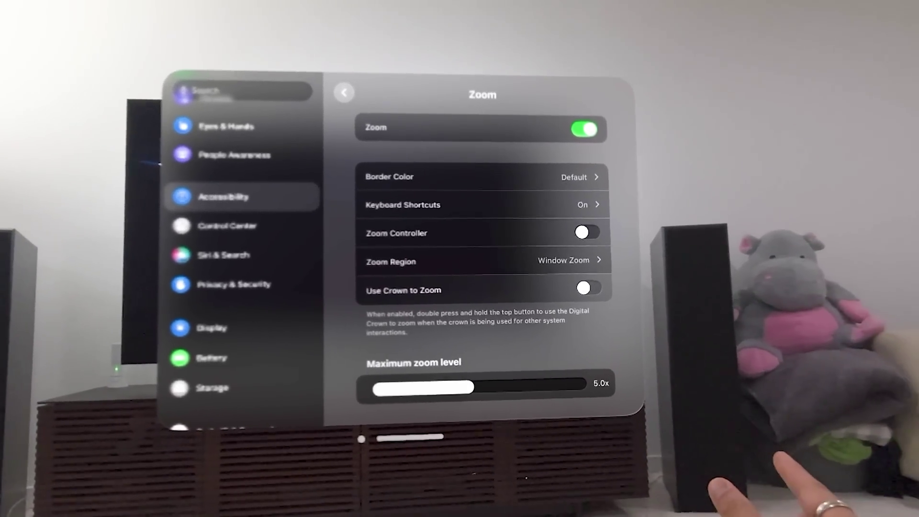
Turn on Use Crown to Zoom, try the zoom window, and raise the maximum zoom level
click(601, 297)
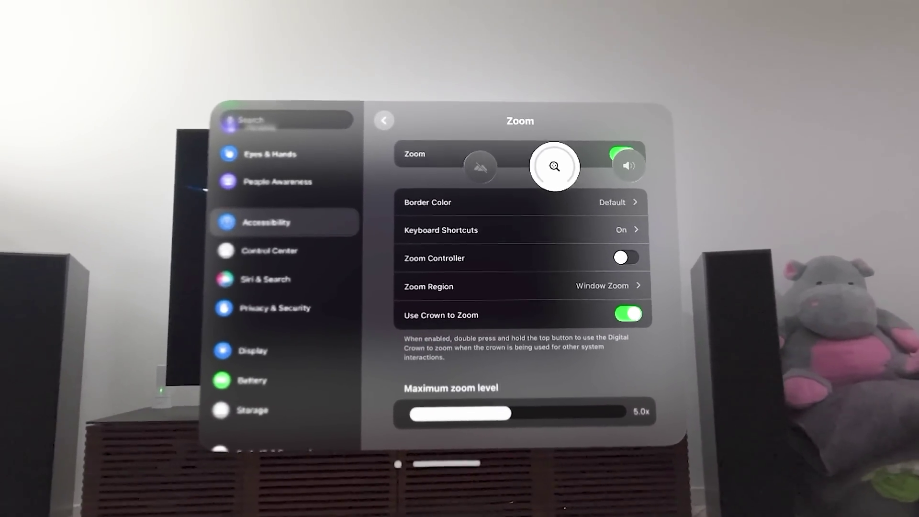
click(549, 166)
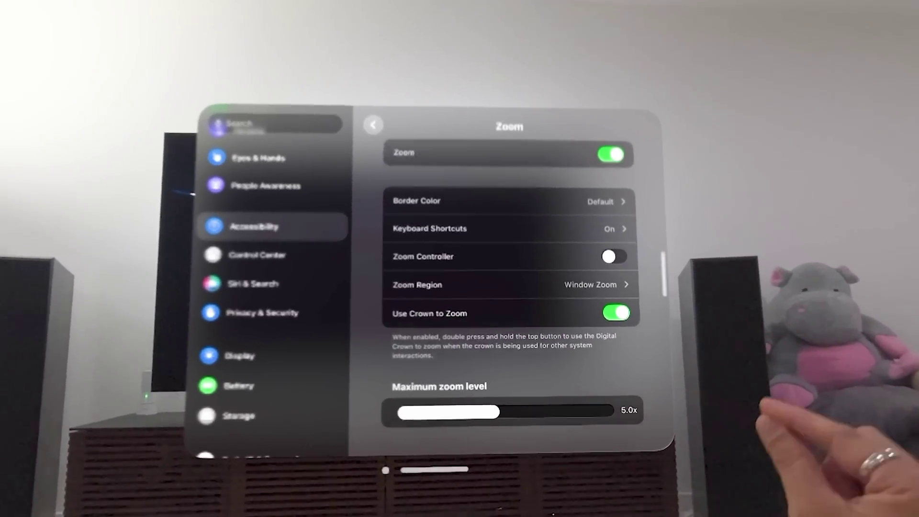
scroll(500, 287, down, 2)
mouse_move(496, 416)
mouse_down()
mouse_move(598, 415)
mouse_move(486, 414)
mouse_up()
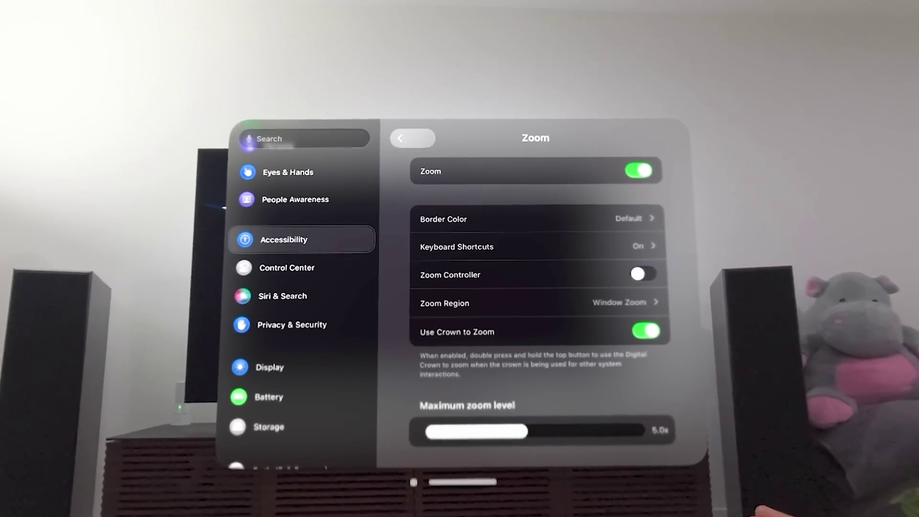
click(397, 136)
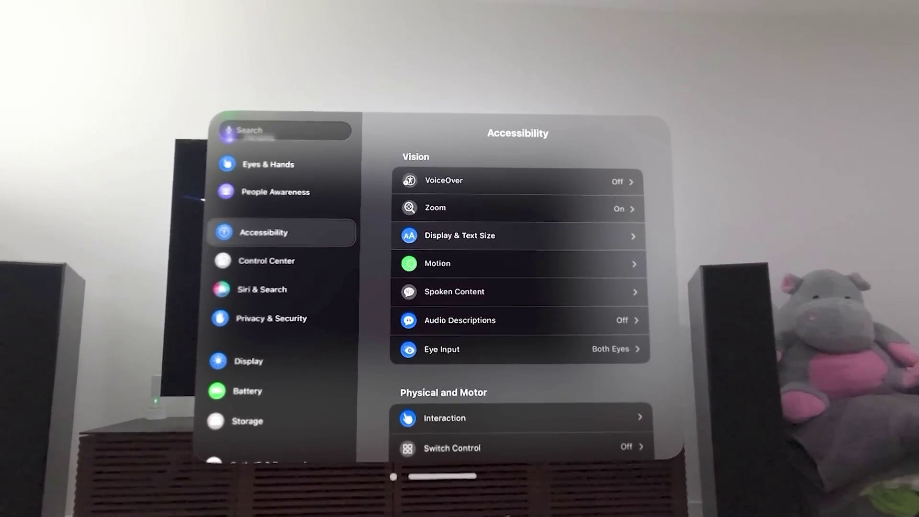
In Display & Text Size > Larger Text, turn off Larger Accessibility Sizes and set a middle text size
click(462, 233)
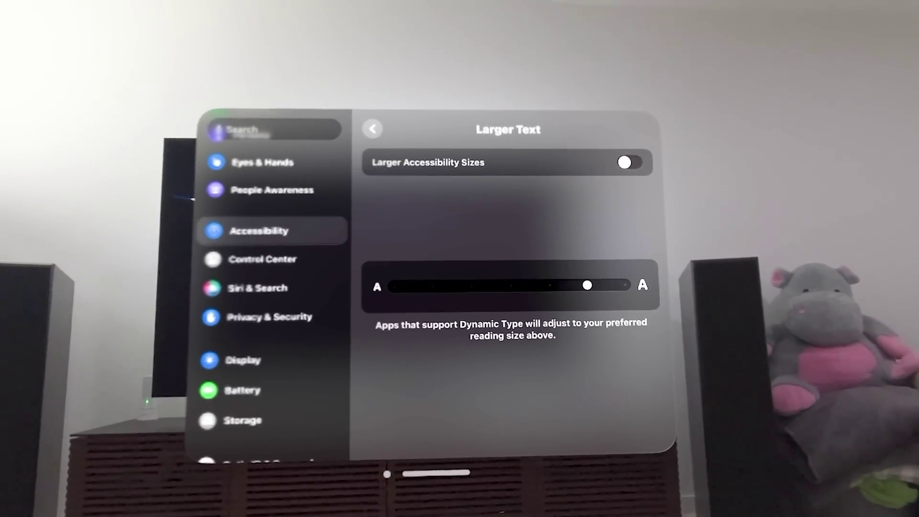
drag(588, 278, 567, 277)
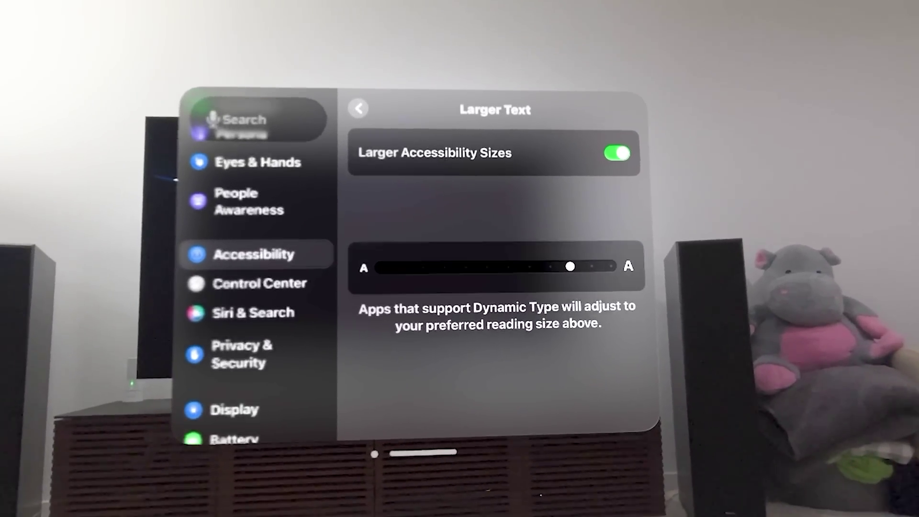
drag(614, 264, 551, 265)
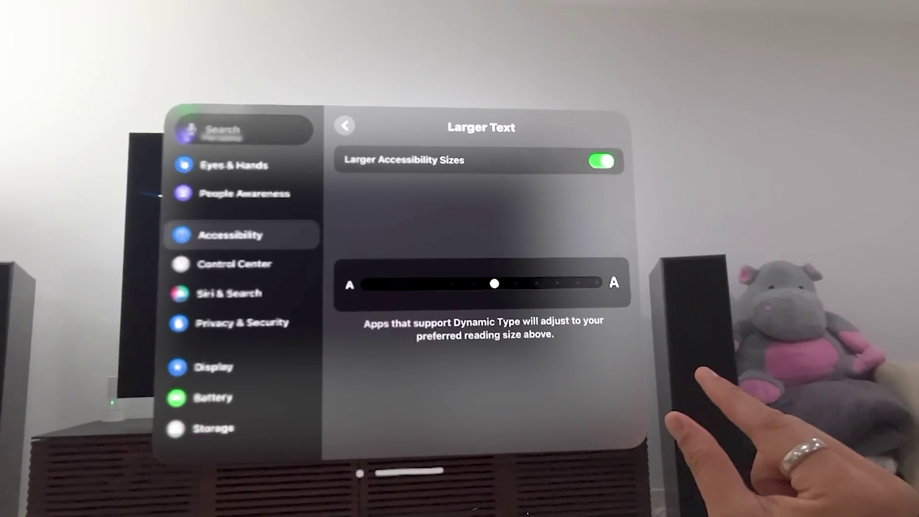
click(638, 138)
drag(599, 270, 578, 272)
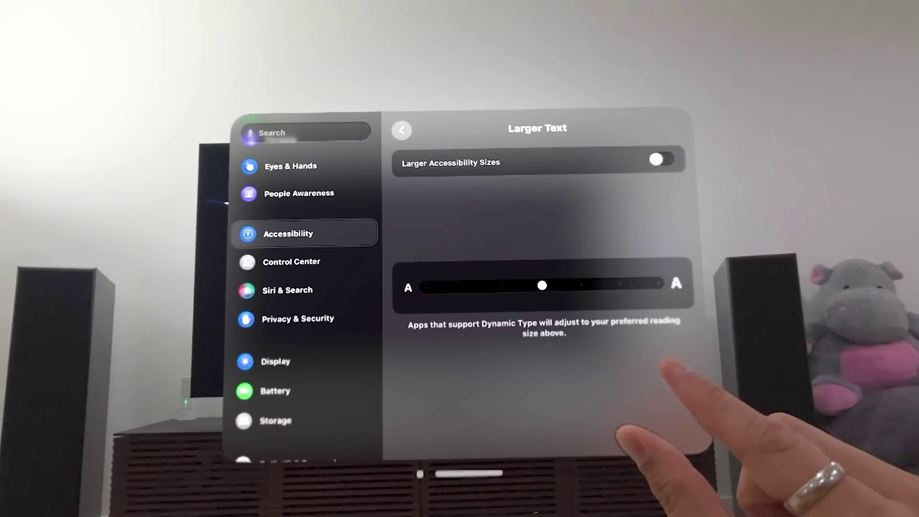
click(365, 101)
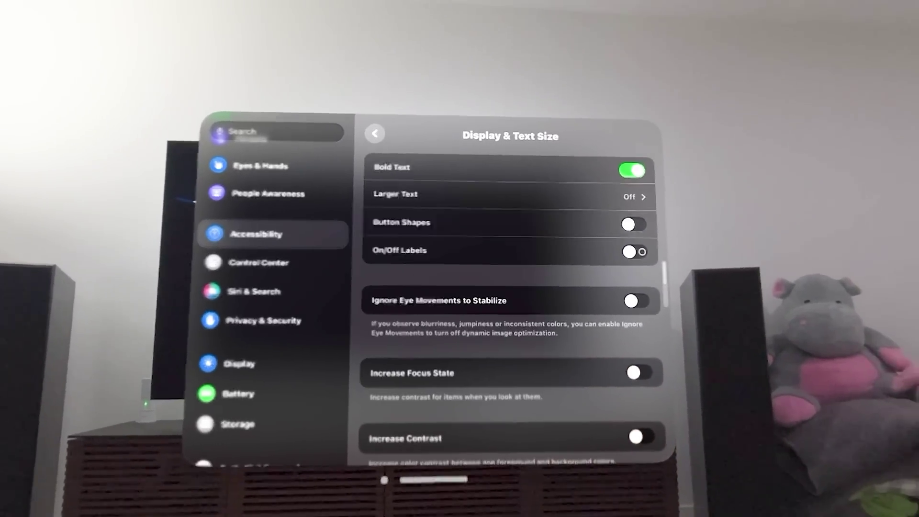
Turn Bold Text off and scroll down the Display & Text Size options
click(621, 167)
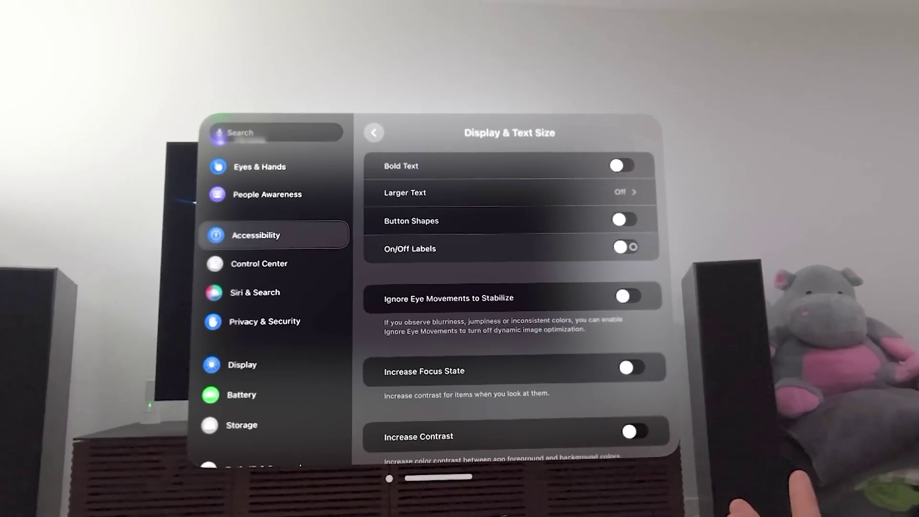
scroll(512, 287, down, 1)
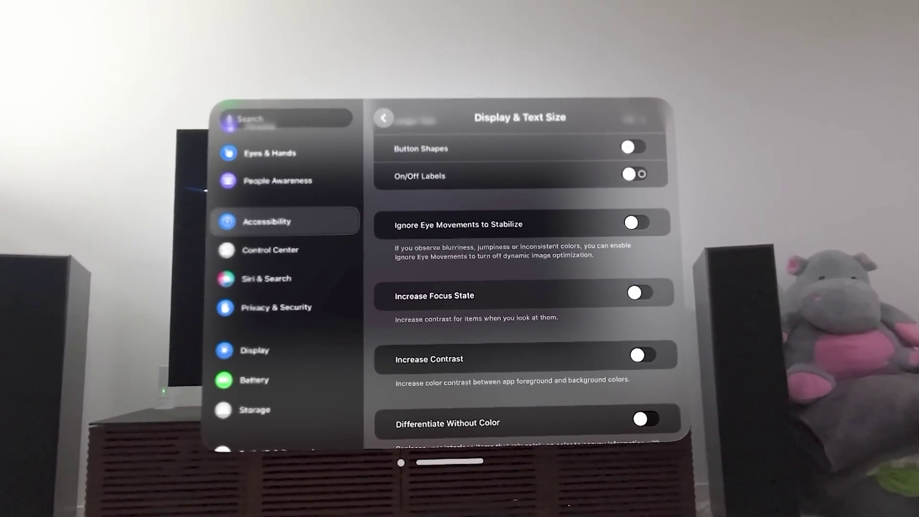
scroll(526, 288, down, 5)
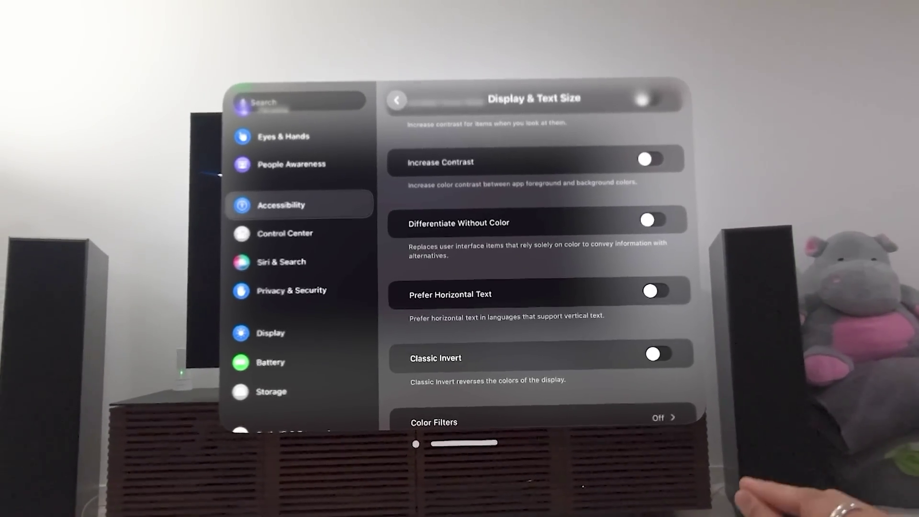
scroll(538, 268, down, 3)
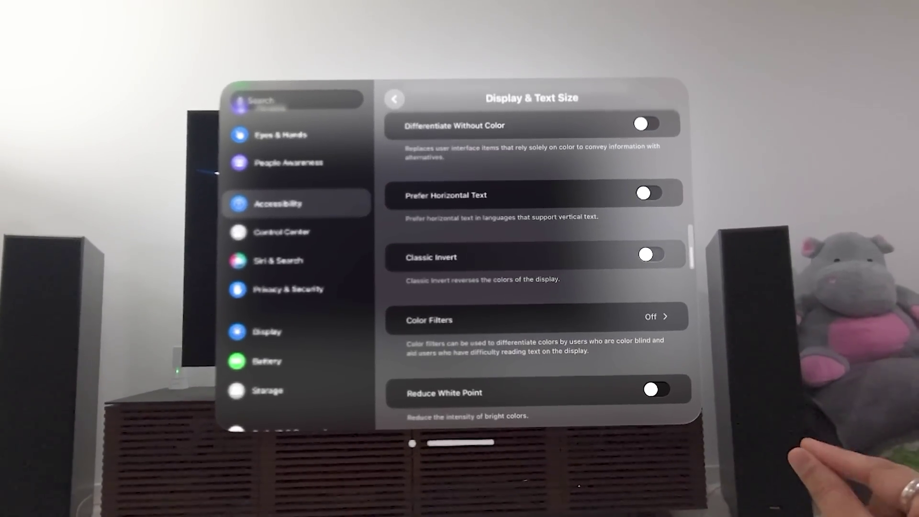
Toggle Classic Invert and scroll back up the Display & Text Size list
click(651, 254)
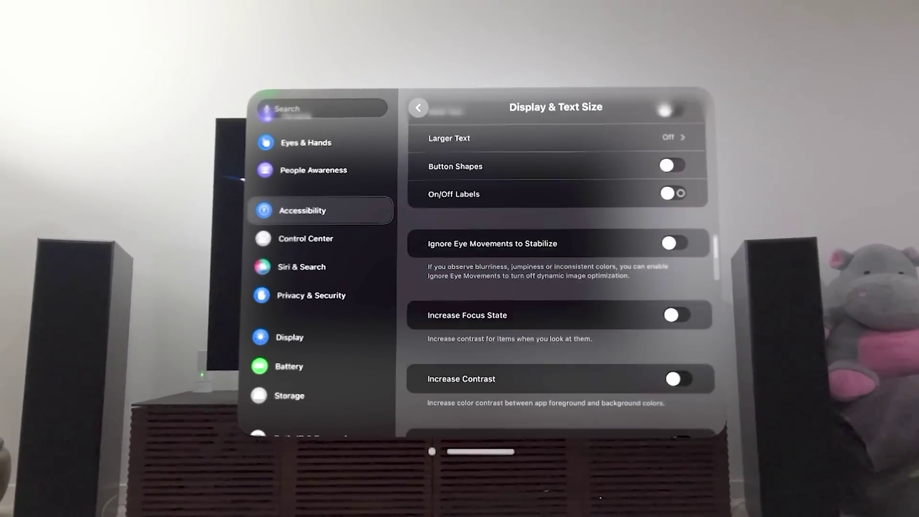
scroll(555, 264, up, 2)
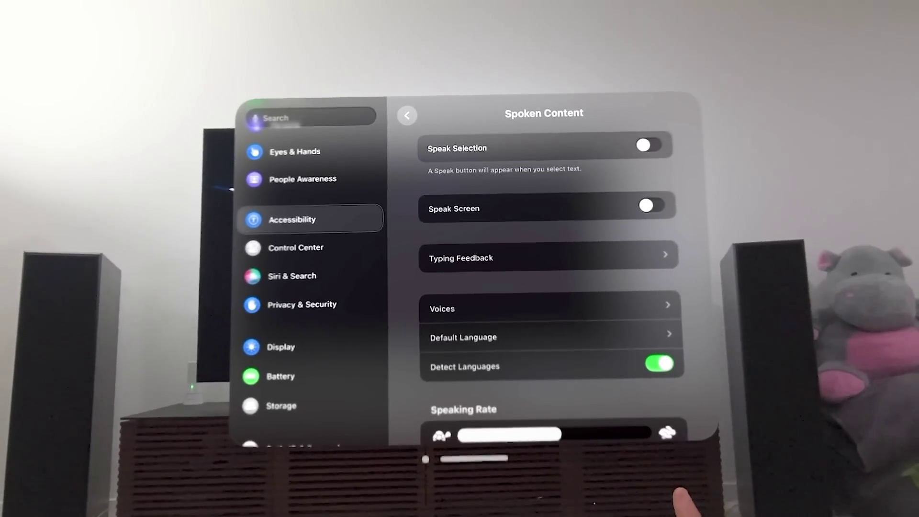
Switch Speak Selection on in the Spoken Content settings
click(634, 149)
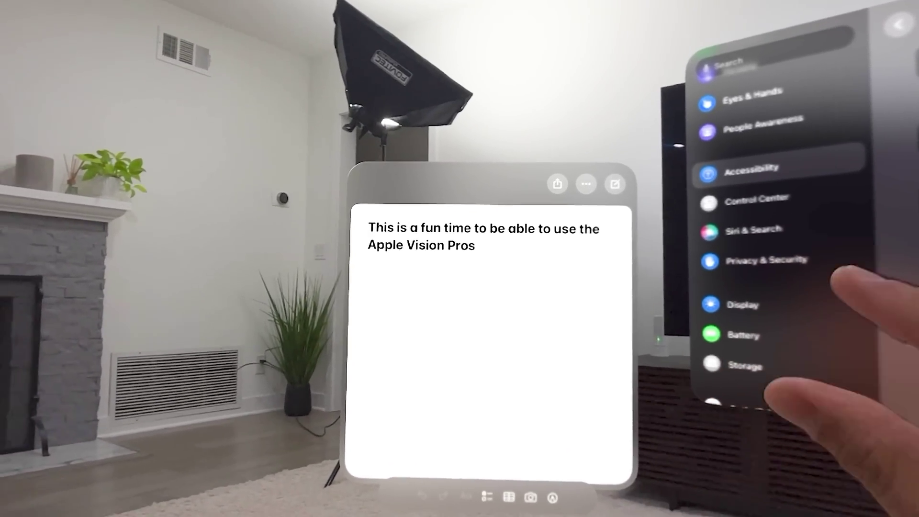
Select all of the note's sample sentence in Notes
click(396, 228)
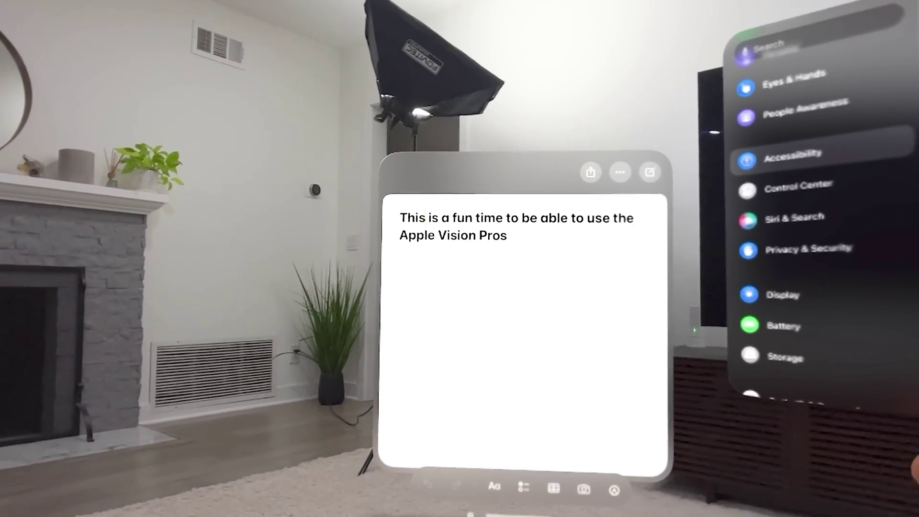
click(426, 219)
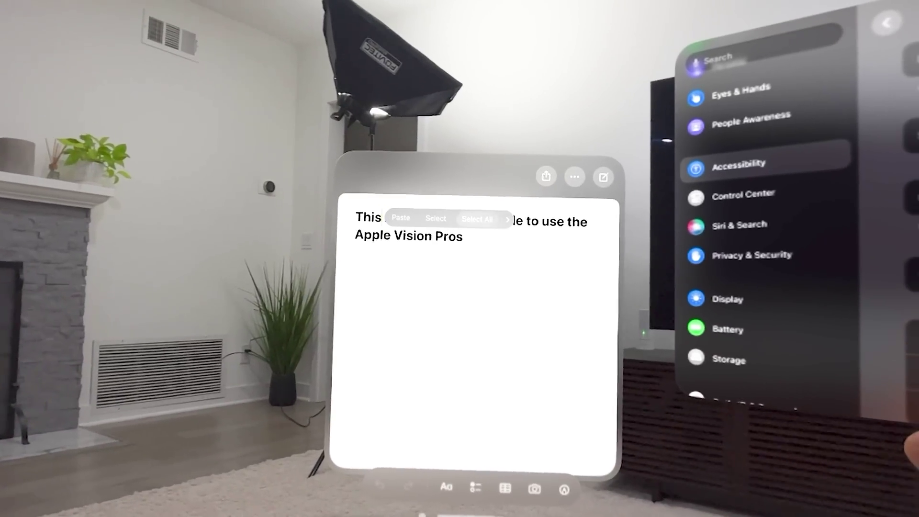
click(511, 221)
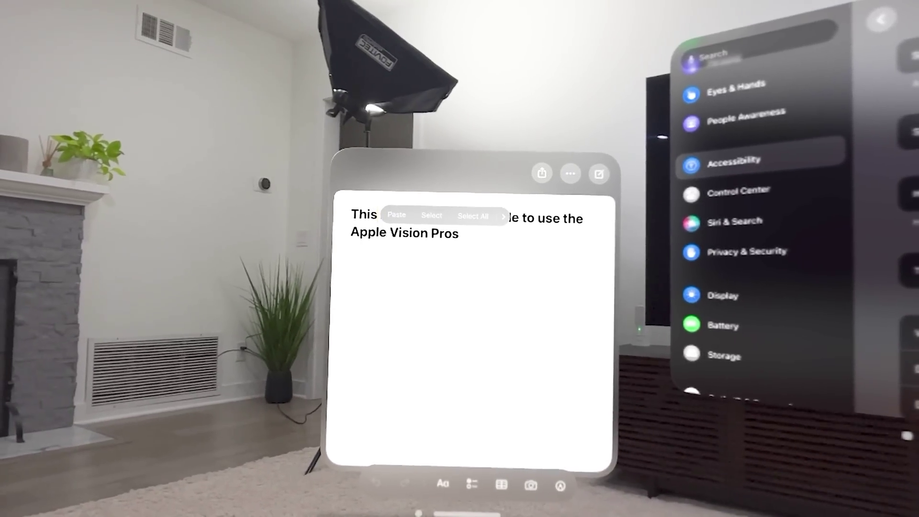
key(super+a)
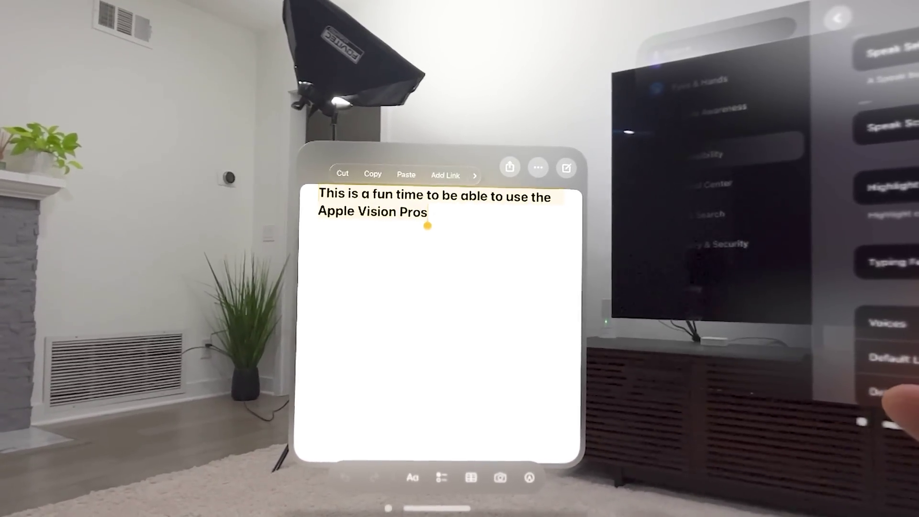
Page the edit menu to Speak and have the selected sentence read aloud
click(451, 186)
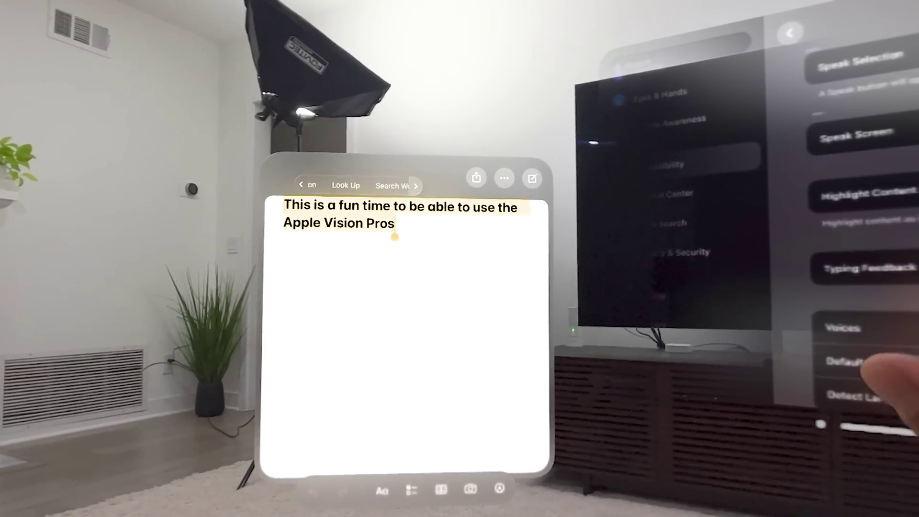
click(420, 188)
click(394, 184)
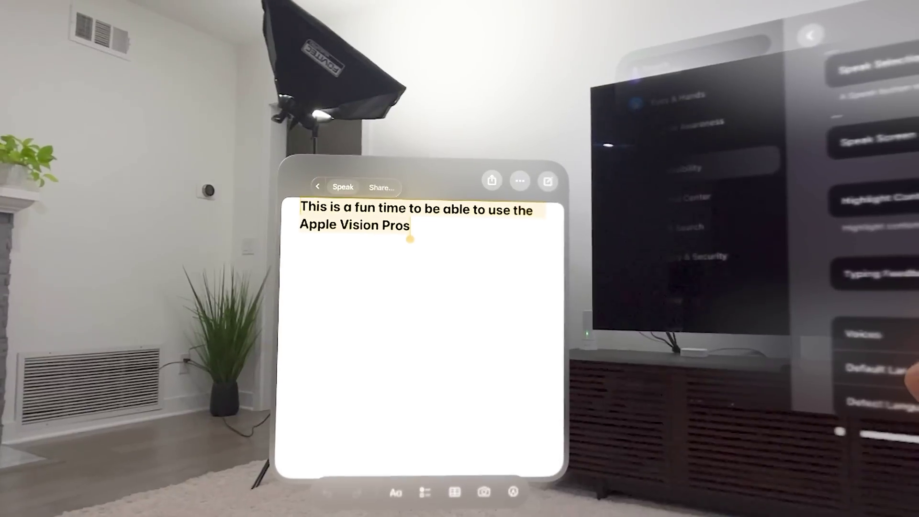
click(343, 182)
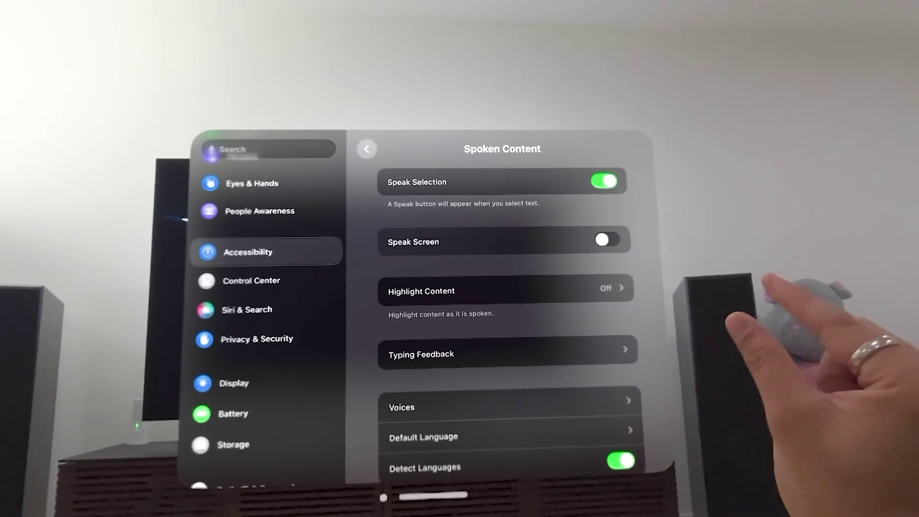
Turn Speak Selection off, test then disable Speak Screen, and lower Speaking Rate to about half
click(611, 171)
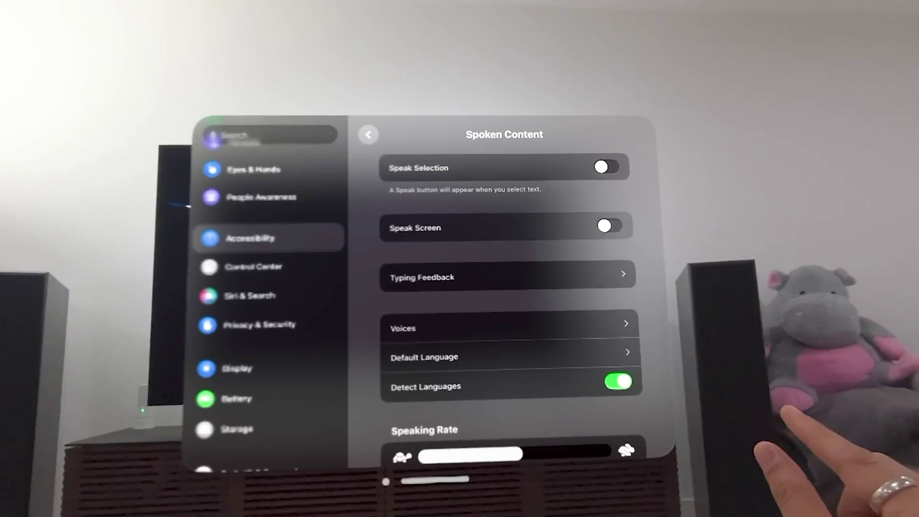
click(606, 225)
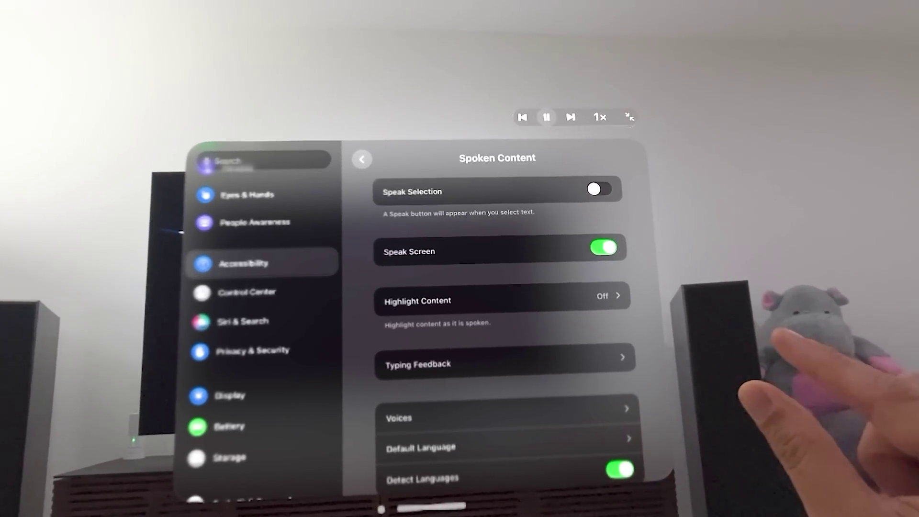
click(576, 106)
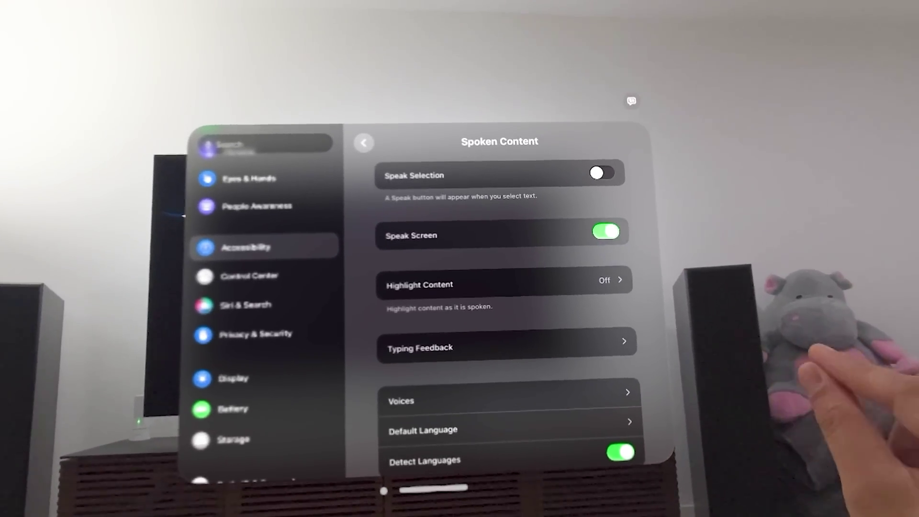
click(623, 228)
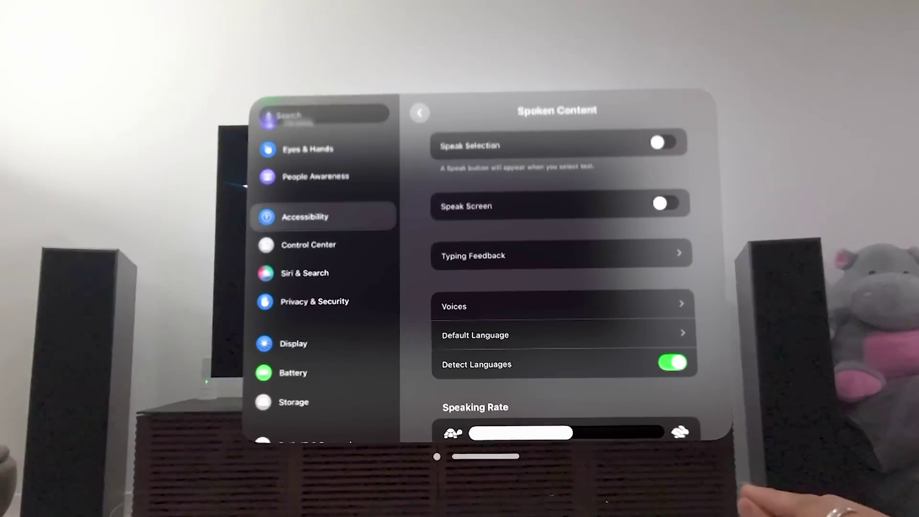
scroll(562, 268, down, 5)
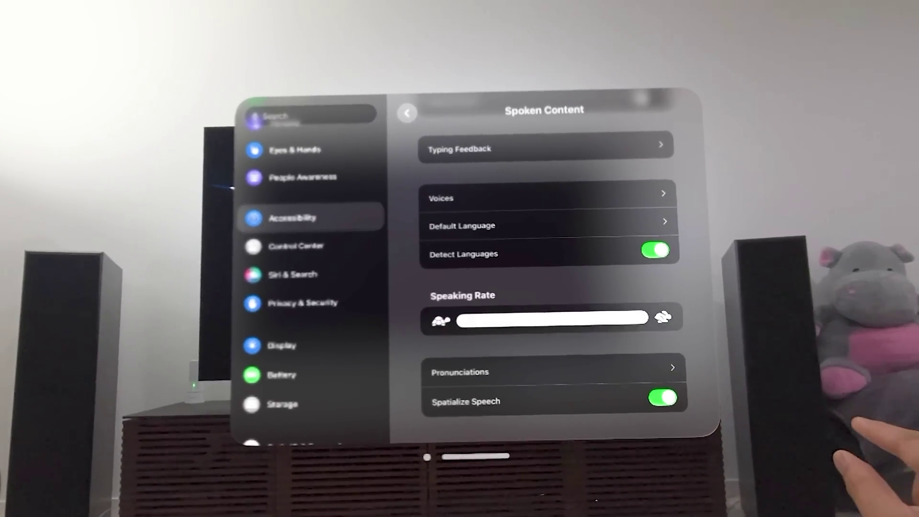
drag(647, 319, 568, 319)
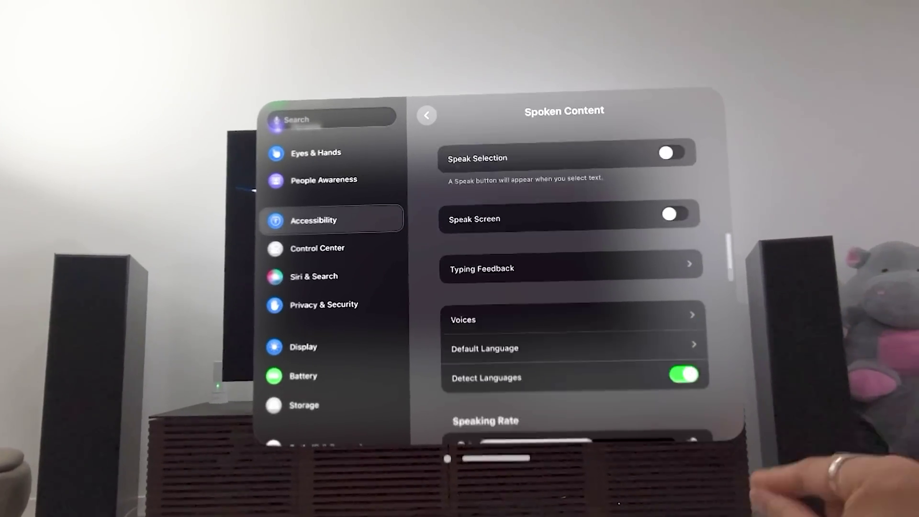
Check the Audio Descriptions (Off) and Eye Input (Both Eyes) pages, returning to Accessibility
click(426, 115)
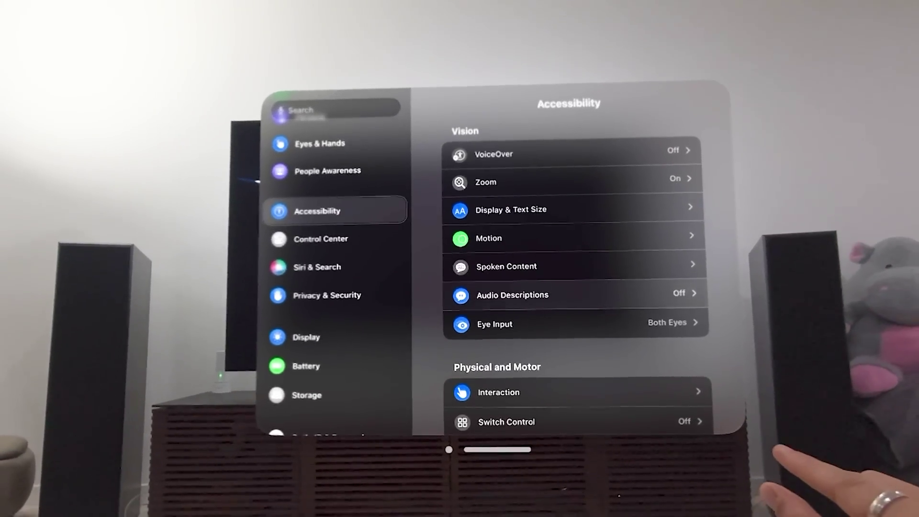
click(516, 292)
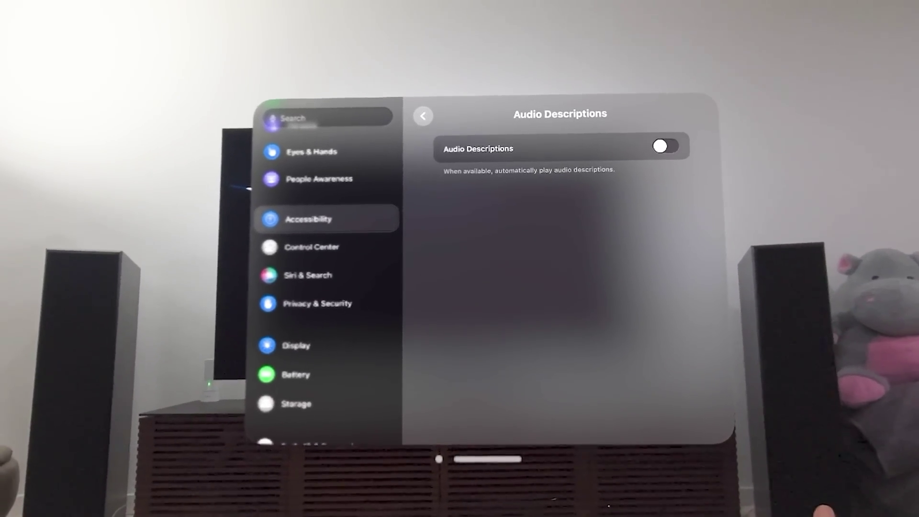
click(425, 122)
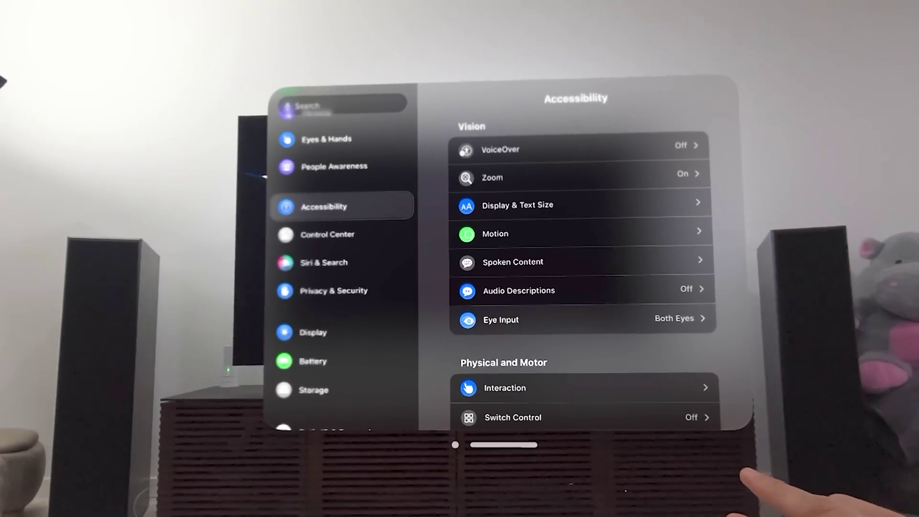
click(498, 318)
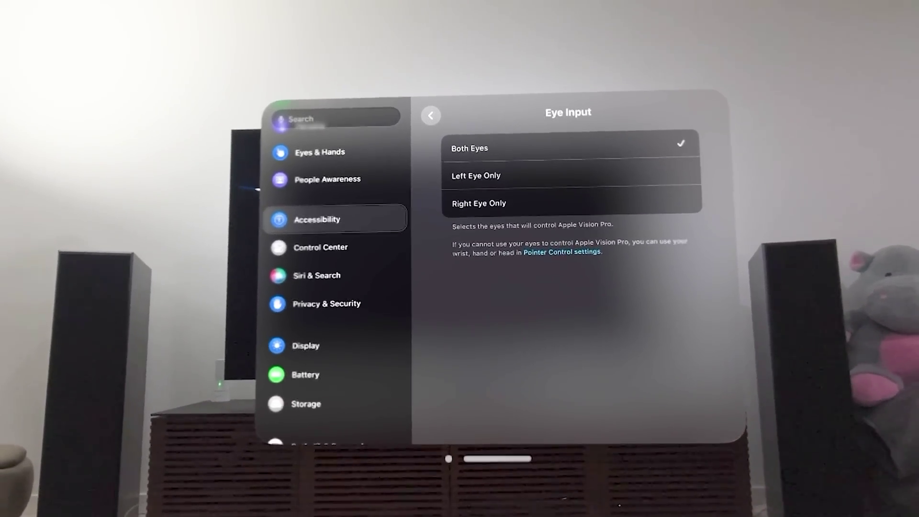
click(443, 120)
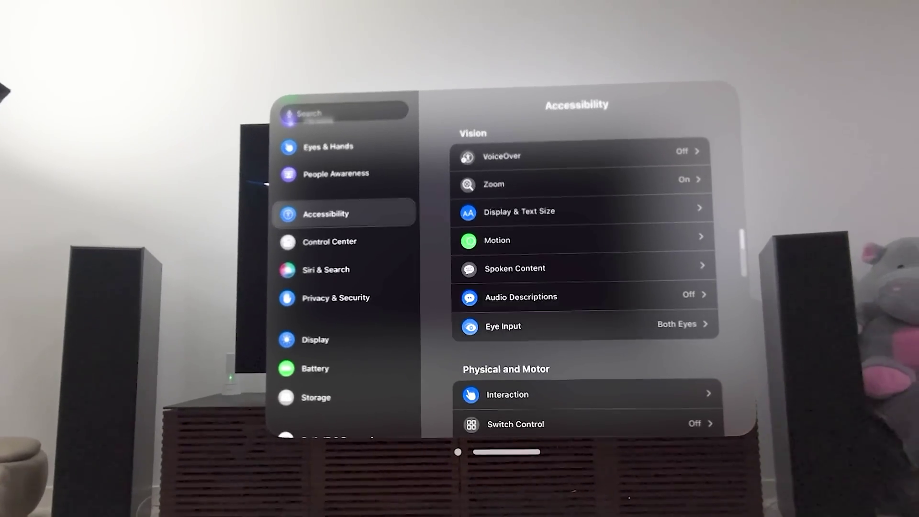
Scroll the Accessibility list and look at the Control Center settings
scroll(589, 287, down, 5)
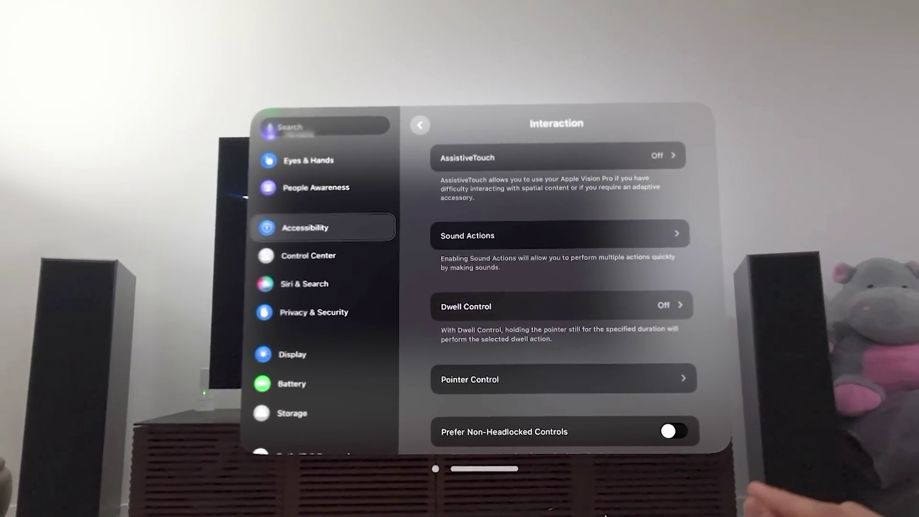
scroll(562, 287, down, 2)
scroll(562, 287, down, 1)
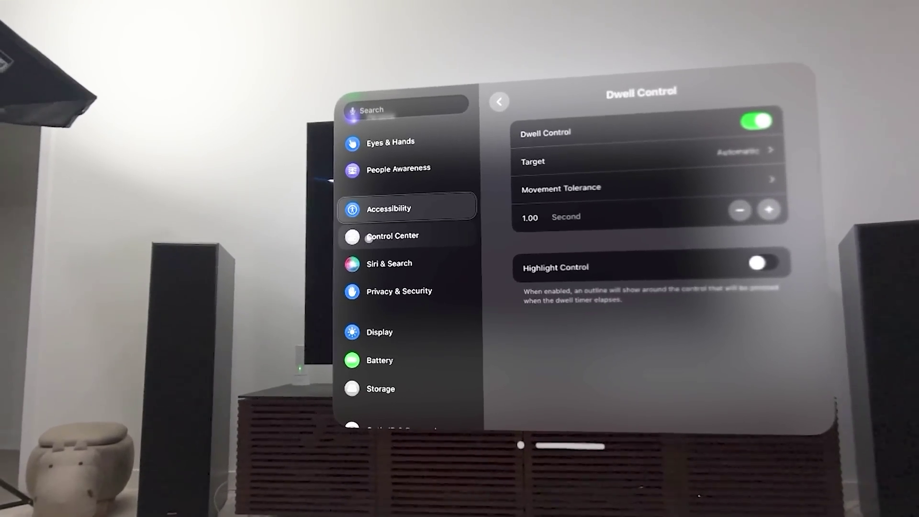
click(388, 237)
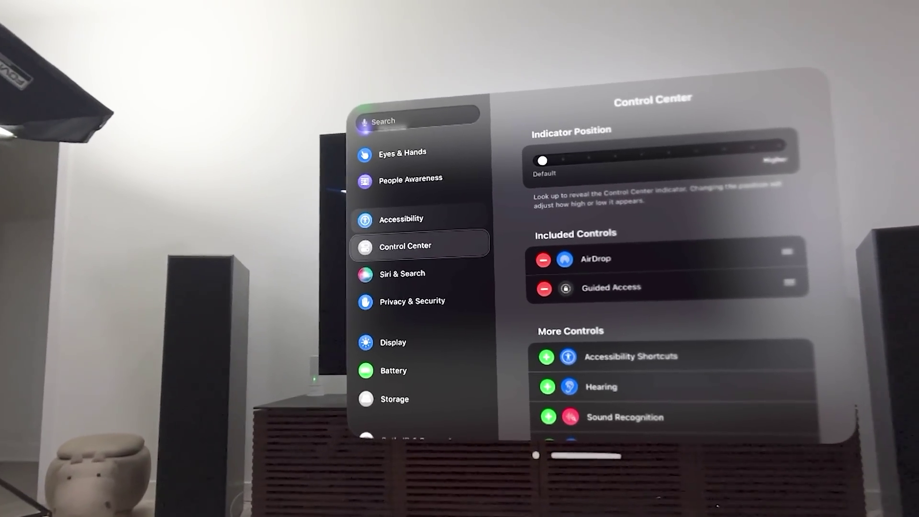
click(377, 221)
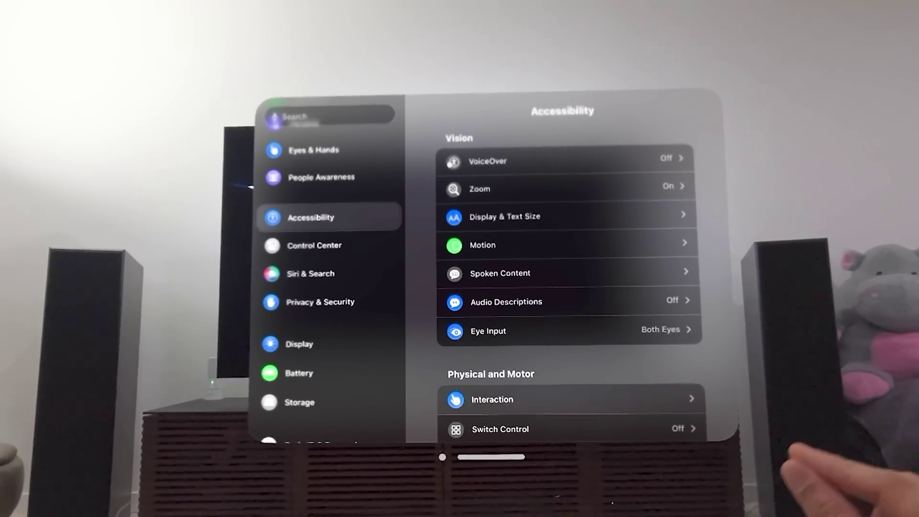
Inspect Interaction's Dwell Control page and its Target options, then return to Interaction
click(492, 389)
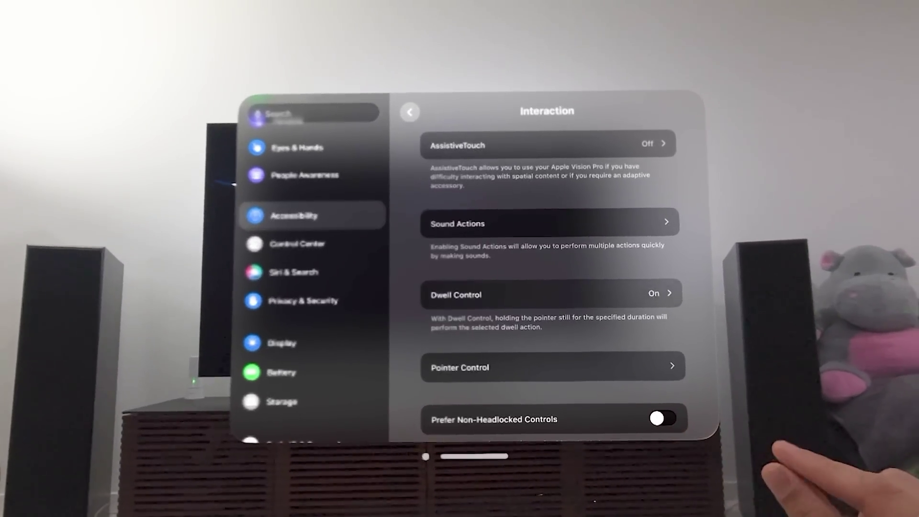
click(456, 294)
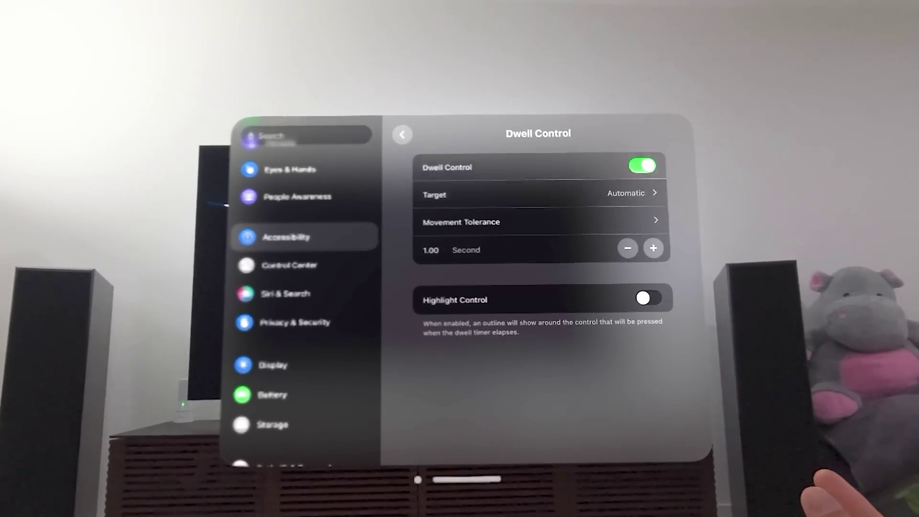
click(479, 194)
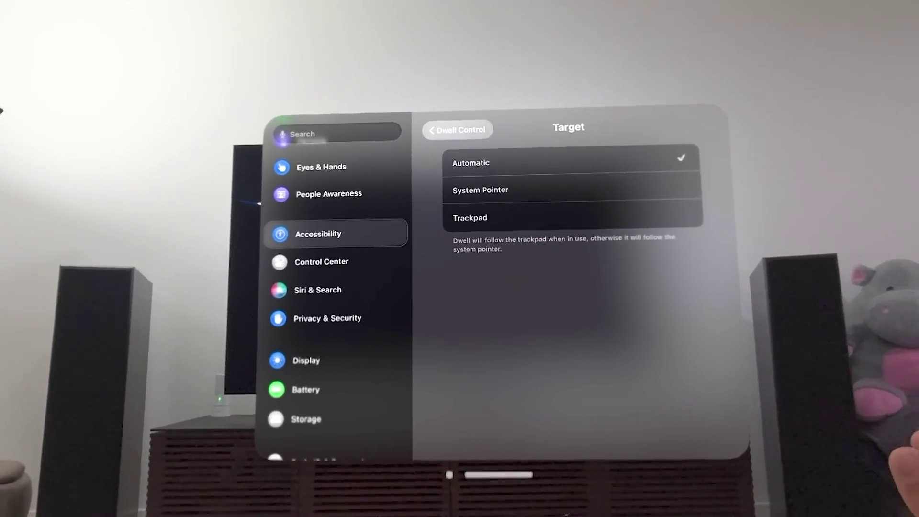
click(448, 134)
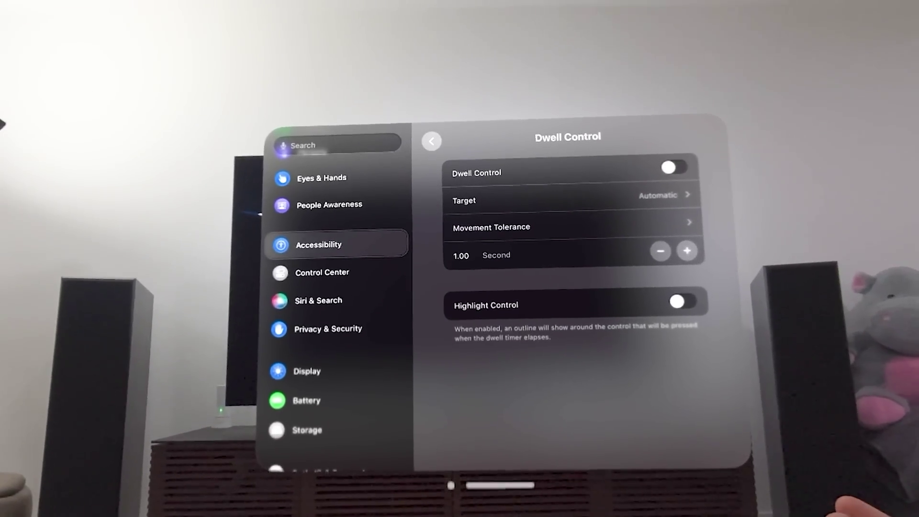
click(410, 141)
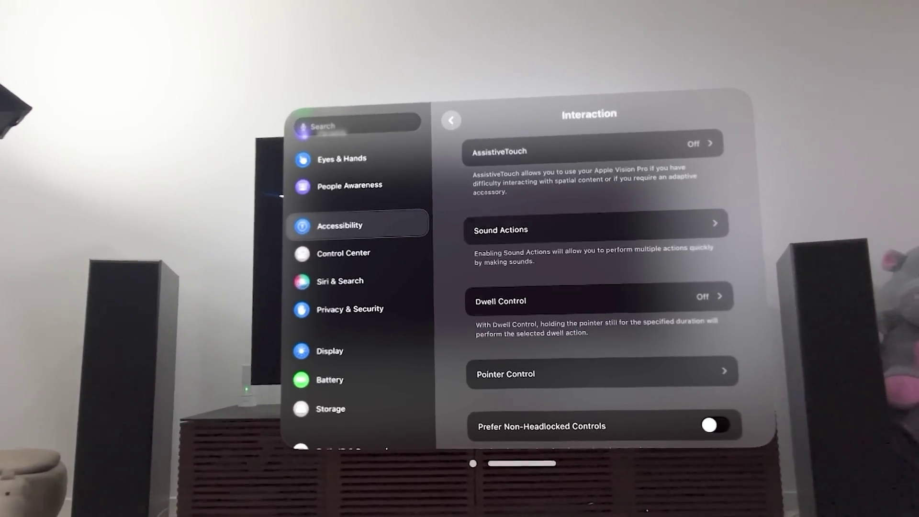
scroll(593, 287, down, 3)
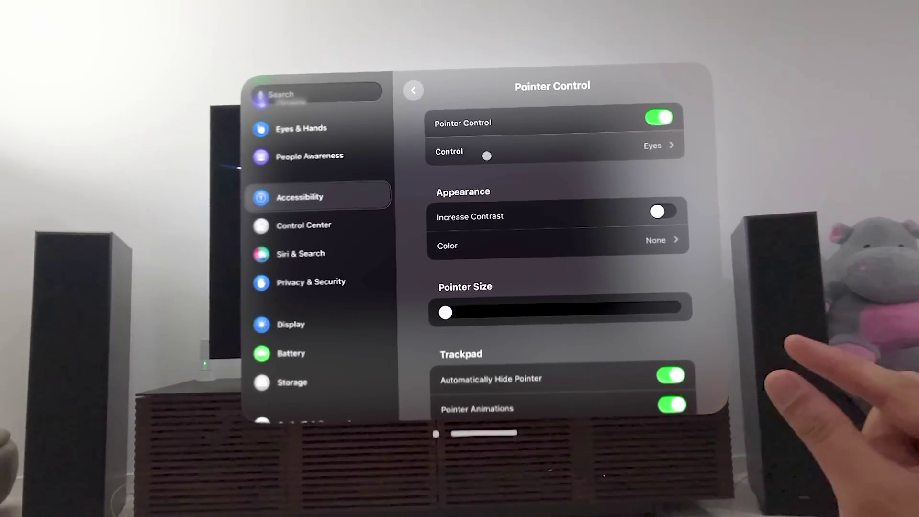
Switch pointer control from Head to Wrist (cancelling Index Finger), then confirm Eyes again
click(647, 139)
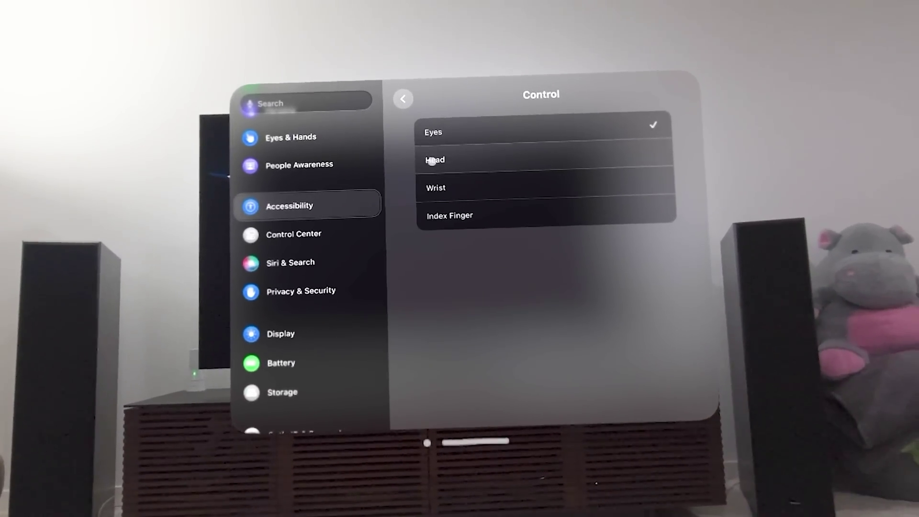
click(433, 154)
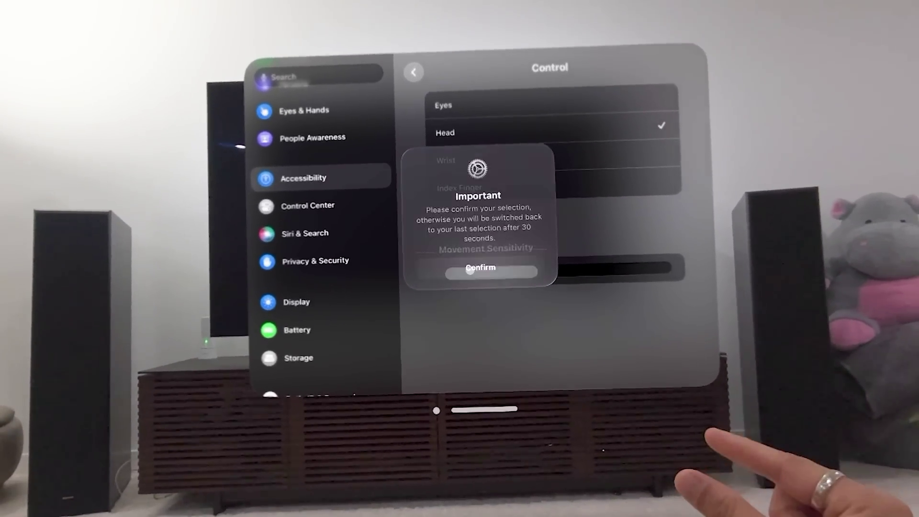
click(466, 271)
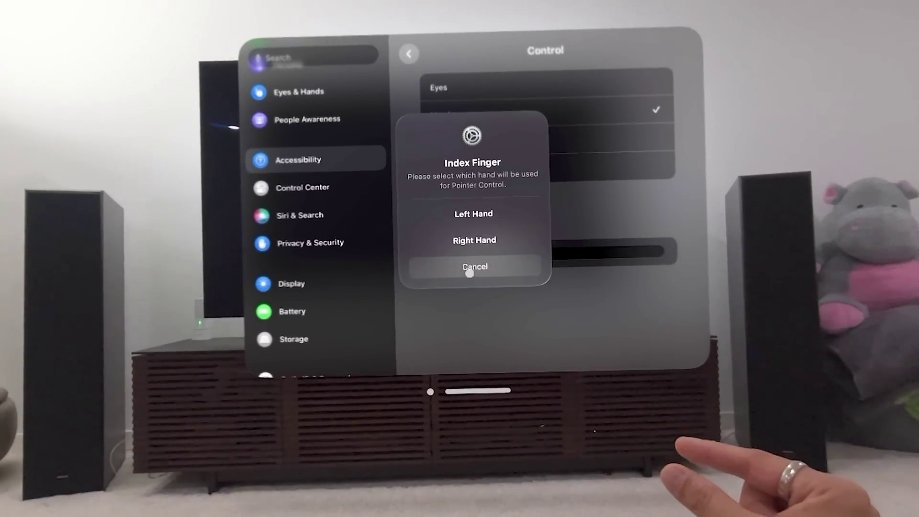
click(473, 277)
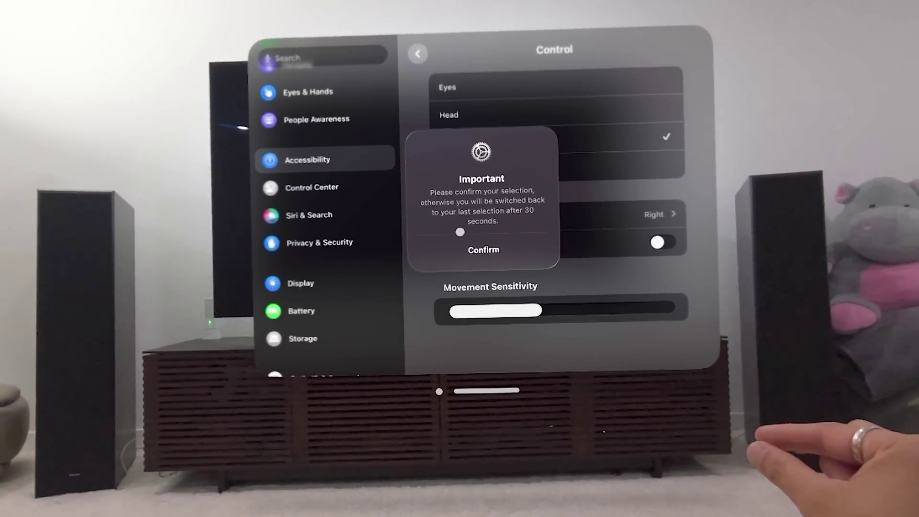
click(481, 281)
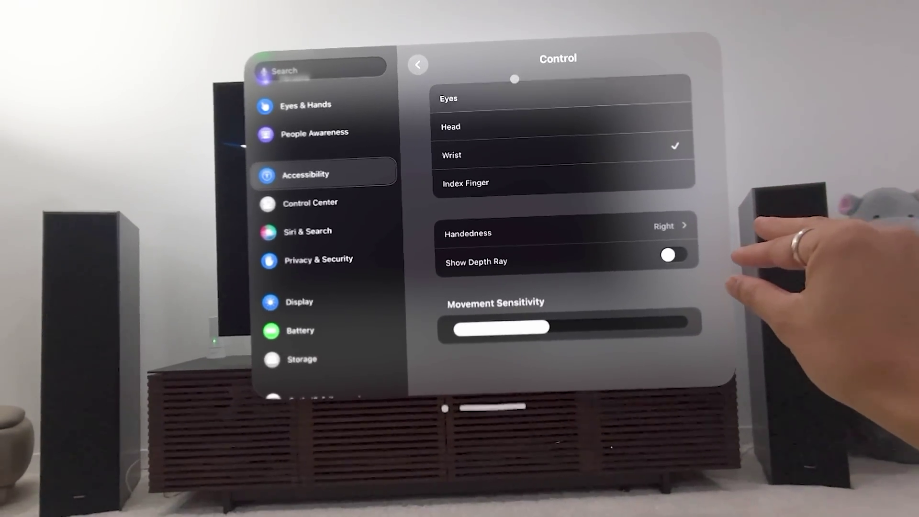
click(440, 121)
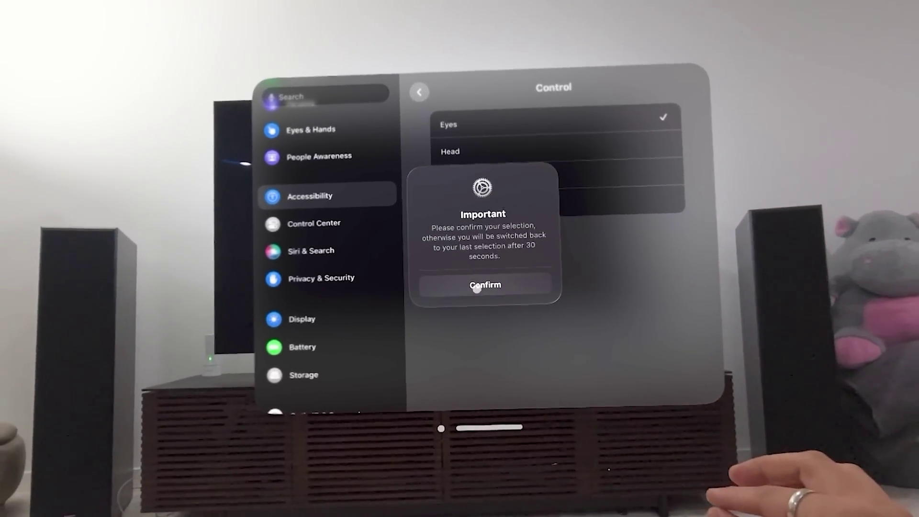
click(487, 273)
Try increased pointer contrast and set the pointer colour to White
click(433, 99)
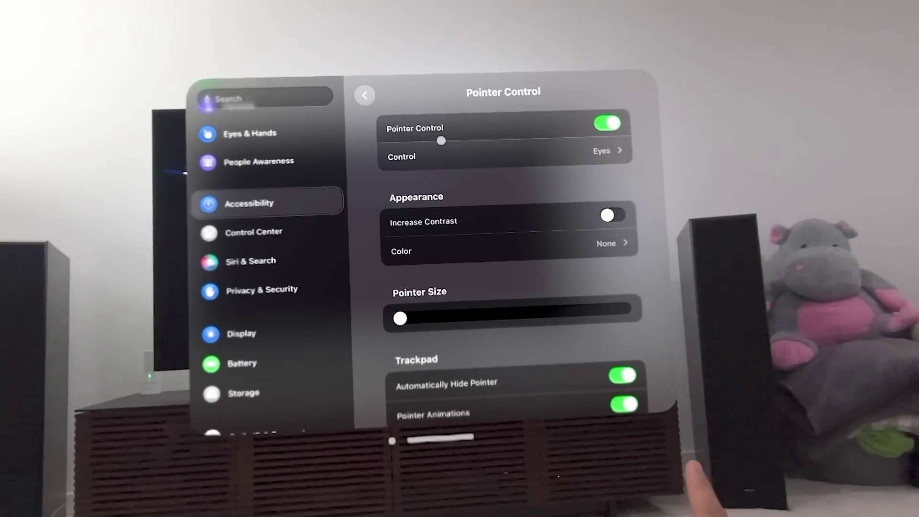
click(607, 216)
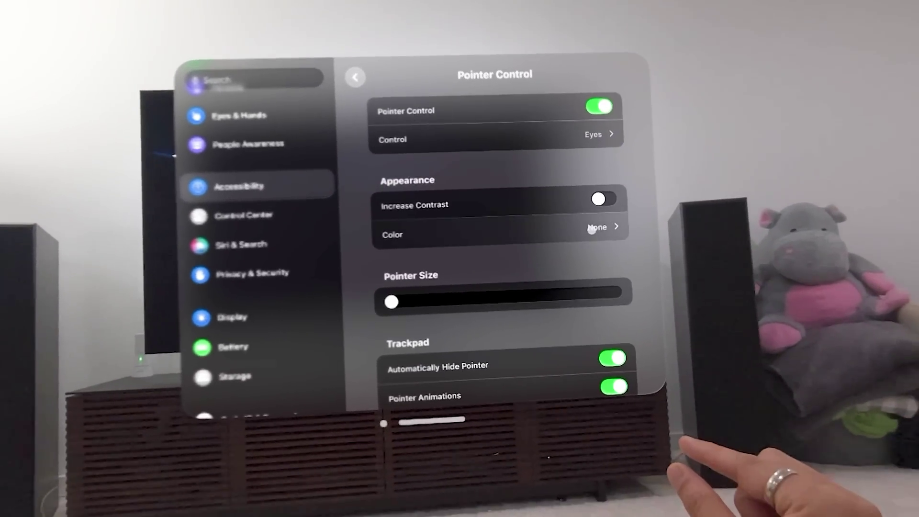
click(600, 255)
click(402, 163)
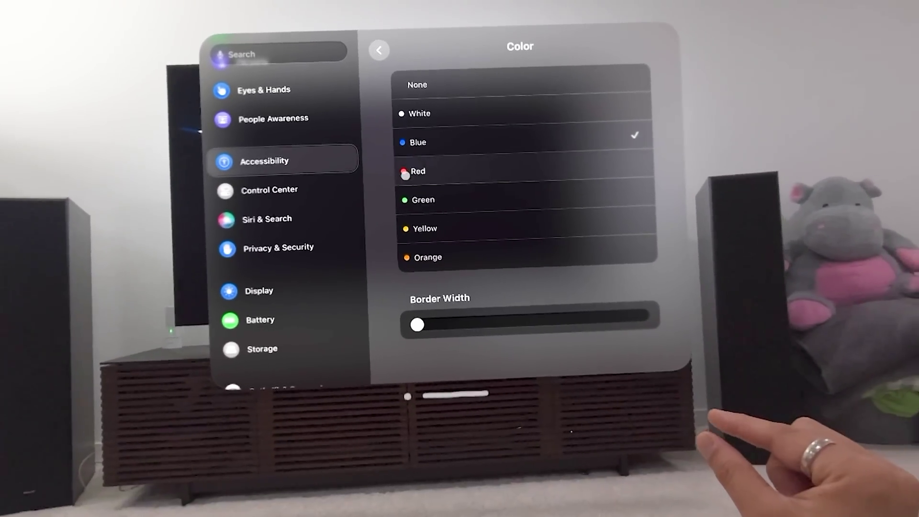
click(401, 173)
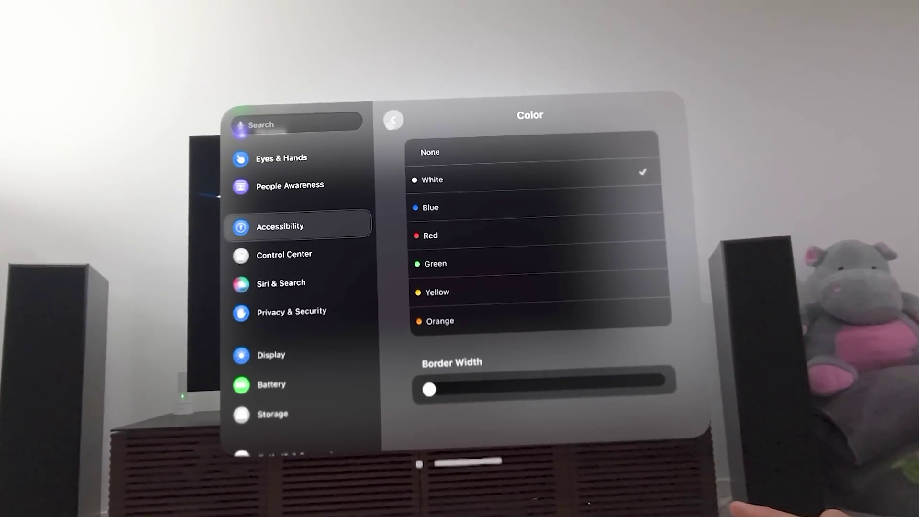
click(389, 101)
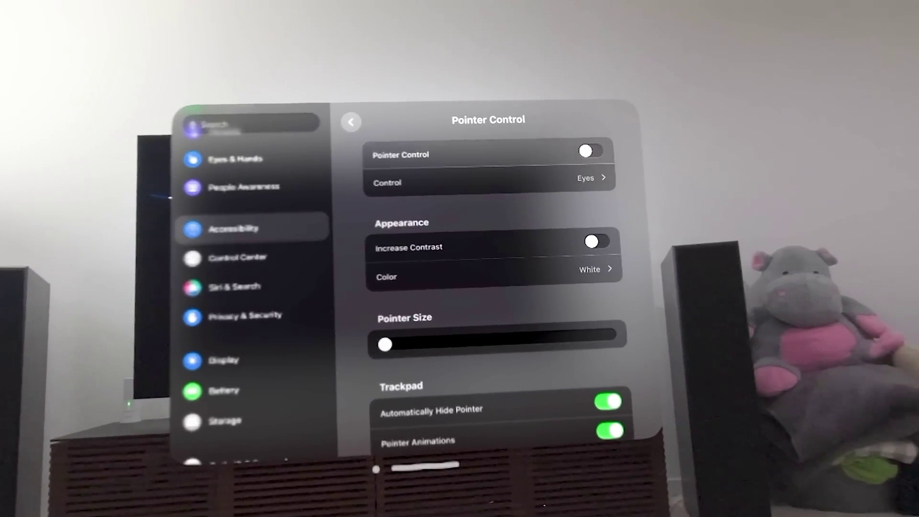
Turn Pointer Control on, enlarge the pointer size, then switch Pointer Control off
click(590, 151)
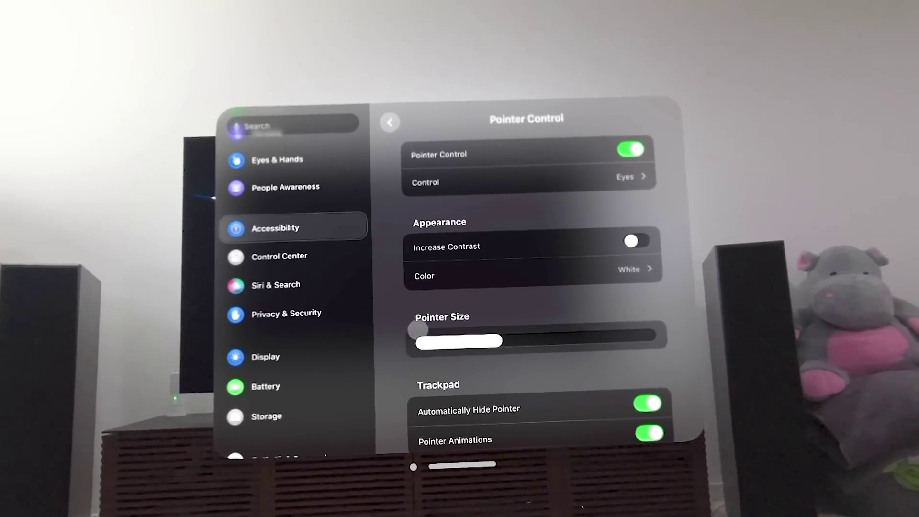
drag(417, 329, 460, 358)
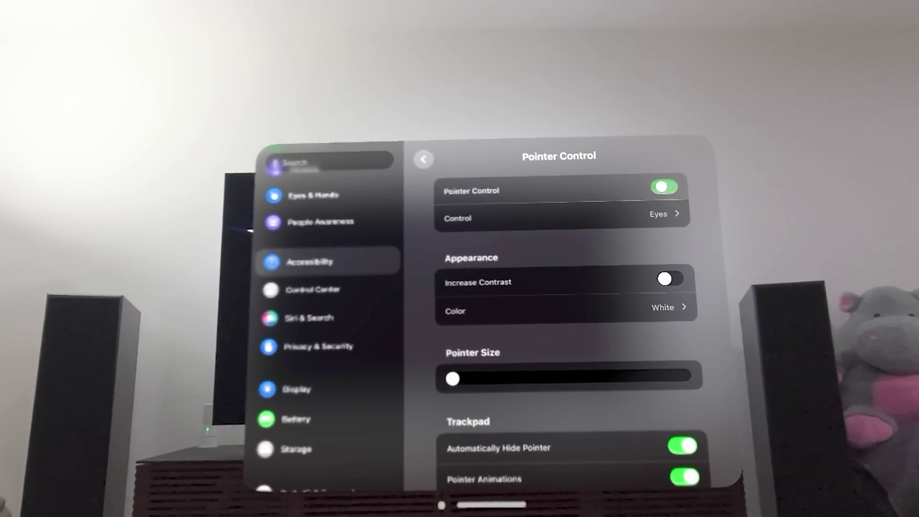
click(664, 187)
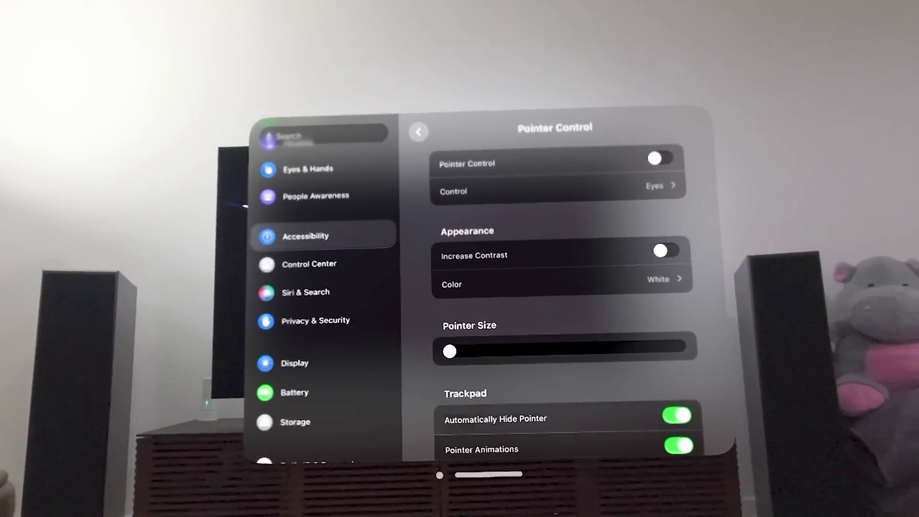
scroll(560, 311, down, 5)
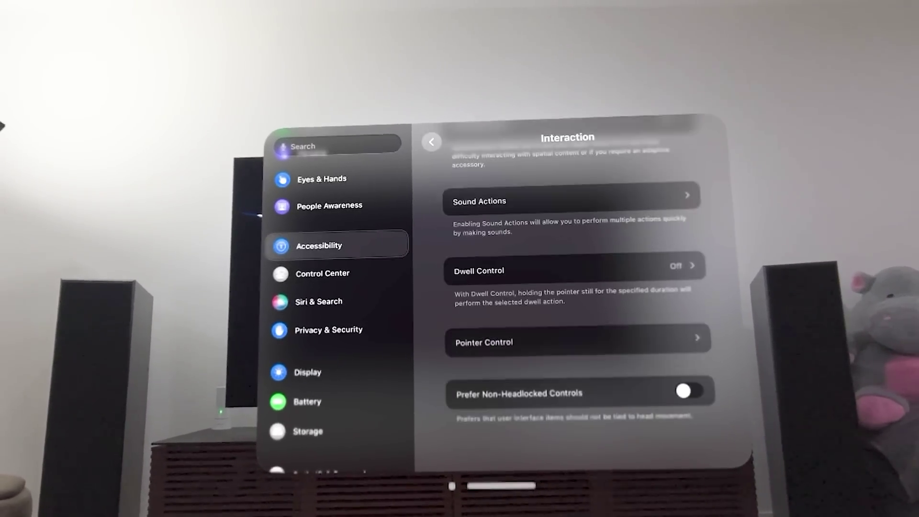
scroll(574, 287, up, 2)
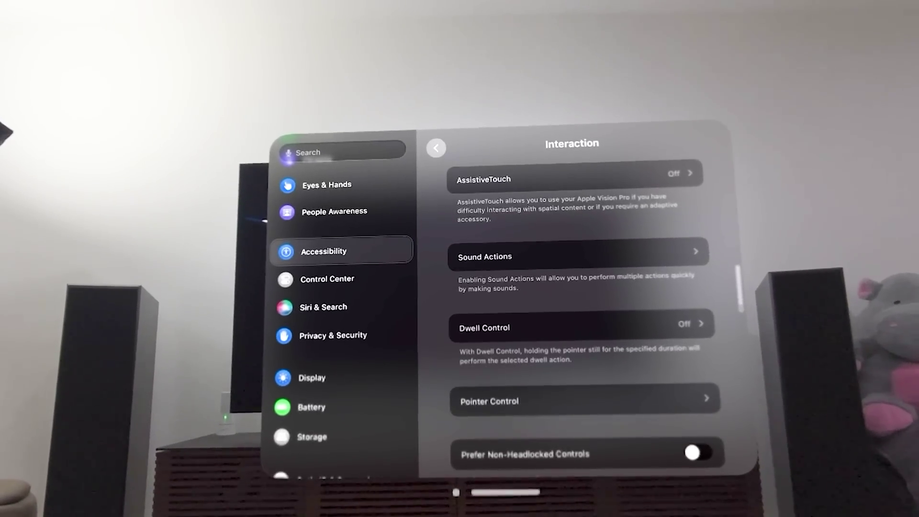
Browse the Switch Control settings, leaving it off, then move on to Voice Control
click(434, 142)
scroll(574, 311, down, 5)
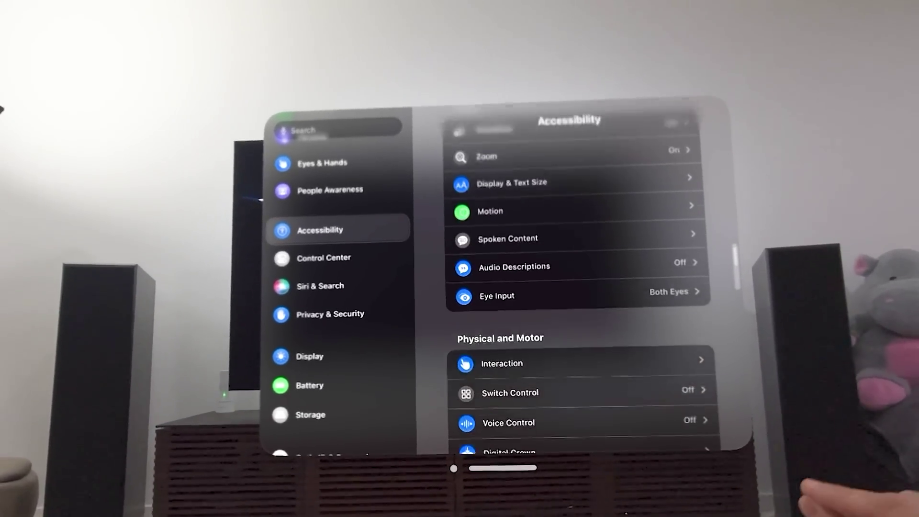
click(503, 294)
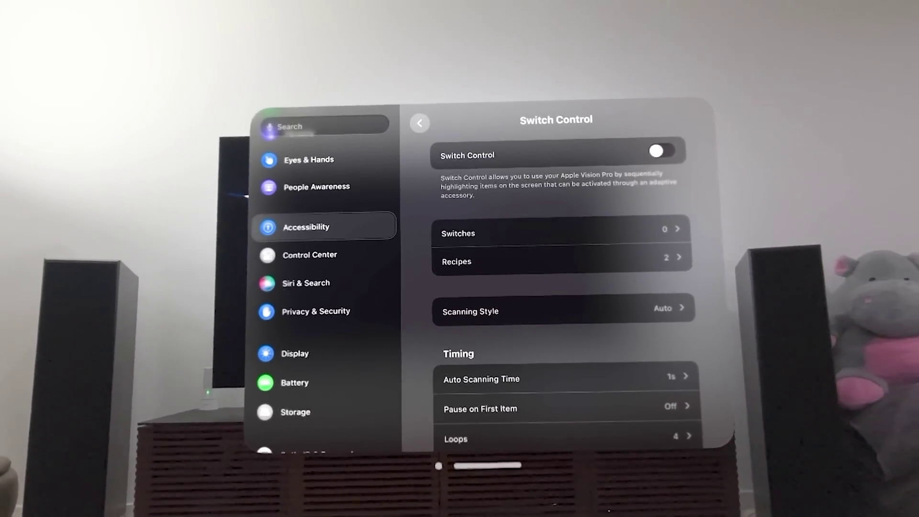
scroll(560, 288, down, 2)
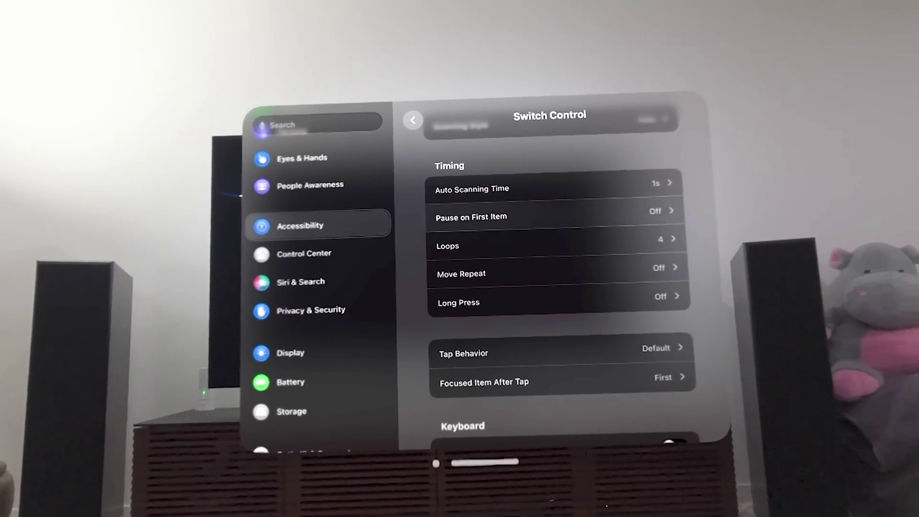
scroll(565, 287, down, 5)
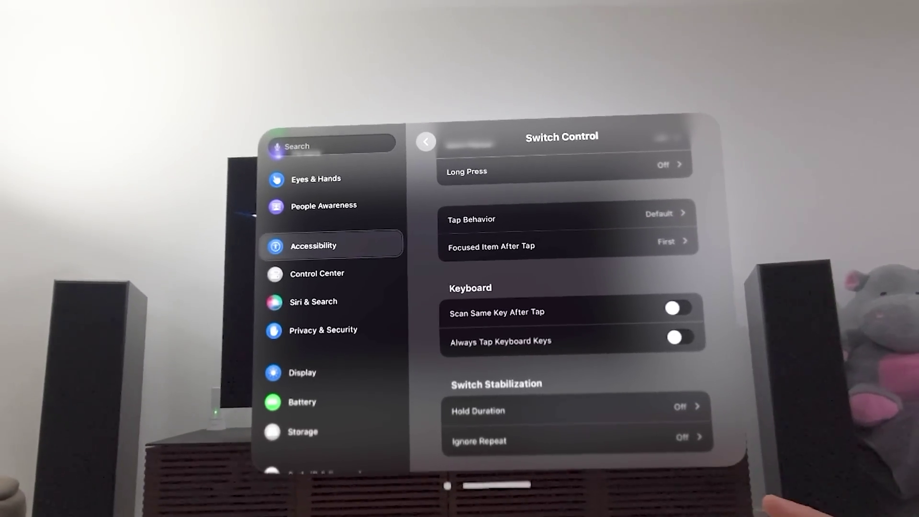
click(418, 121)
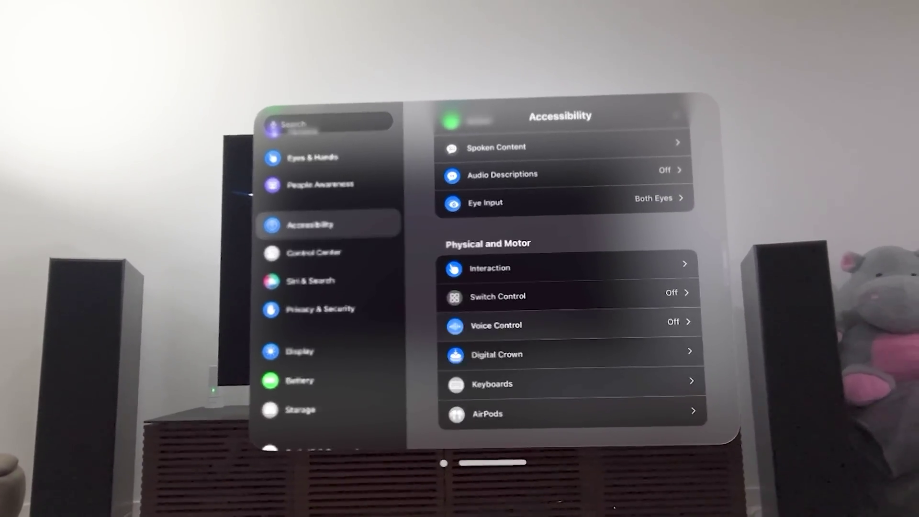
click(496, 324)
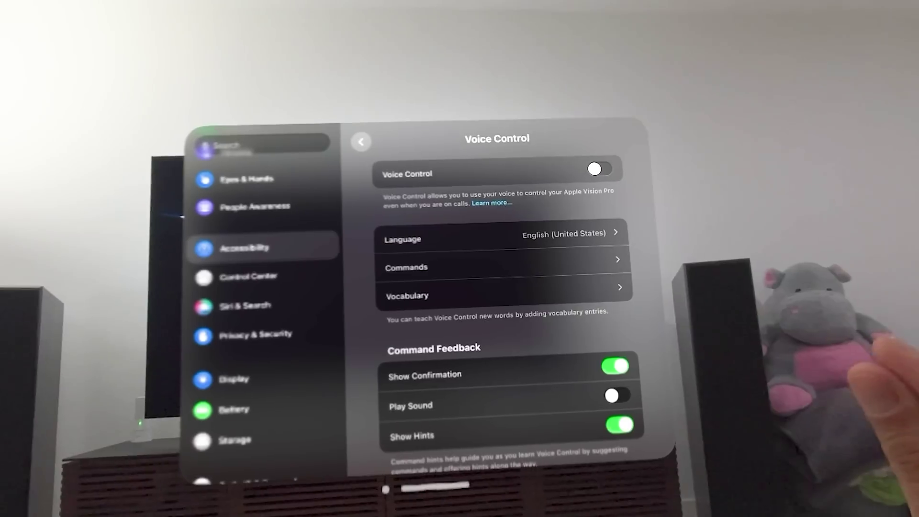
Turn Voice Control on and bring up its list of commands
click(600, 167)
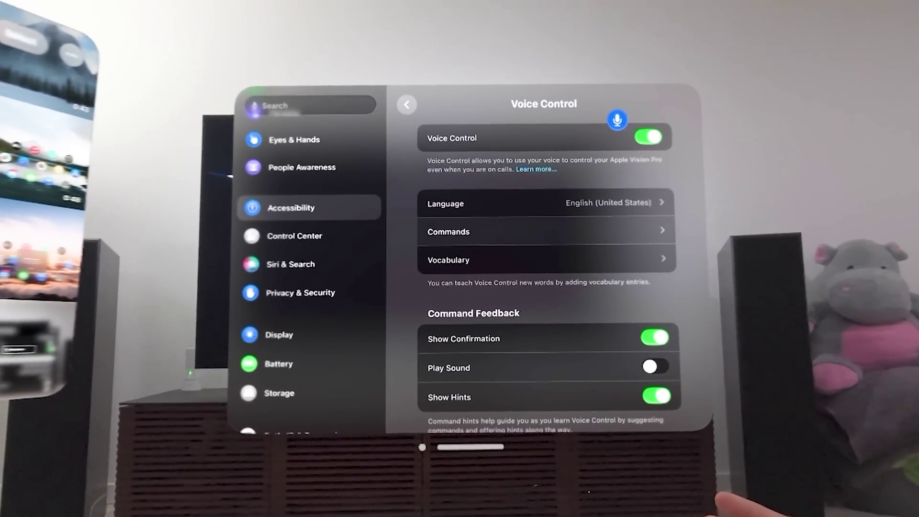
click(449, 232)
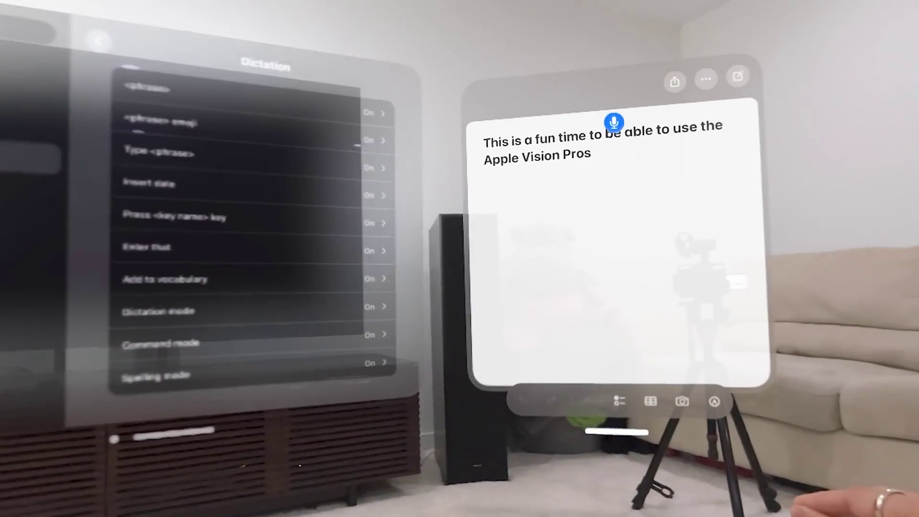
Select the dictated Apple Vision Pros sentence in Notes to edit it with the keyboard
click(718, 316)
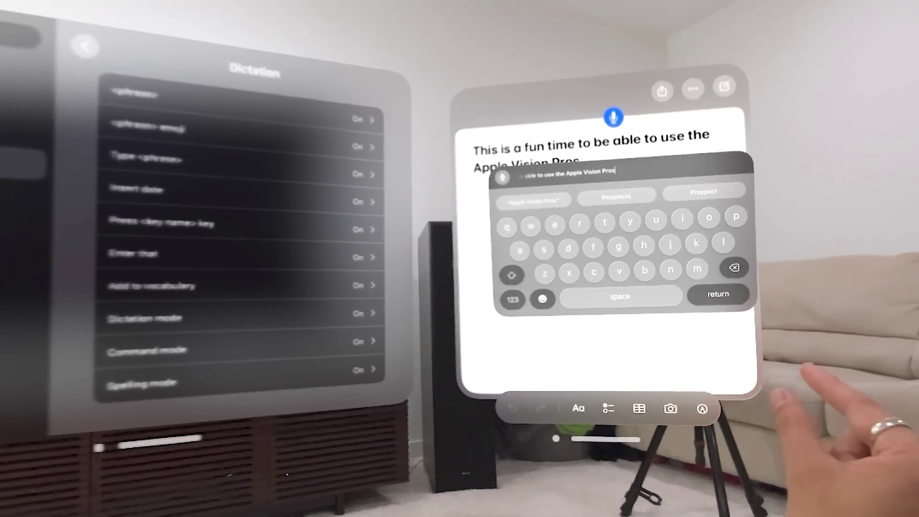
Commit the dictated sentence in the note with Return, starting a new line
key(Return)
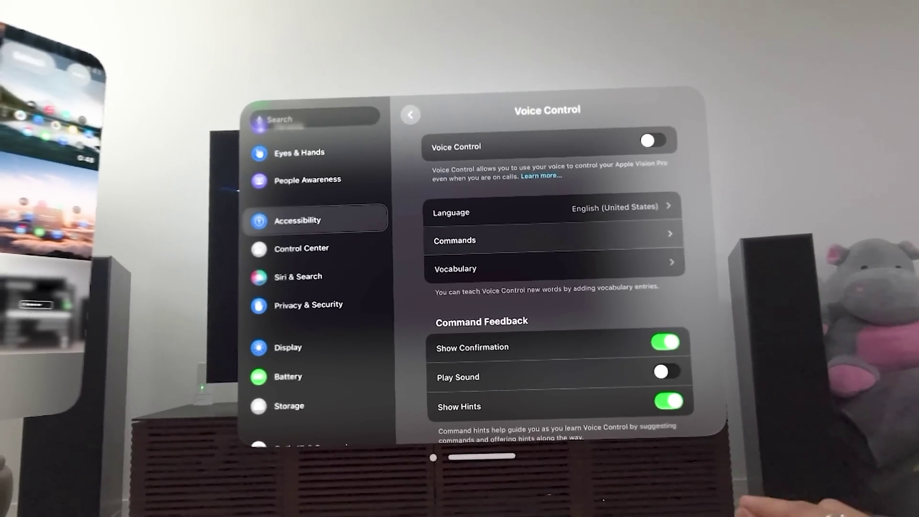
Scroll through the Voice Control settings and return to the Accessibility list
scroll(551, 287, down, 5)
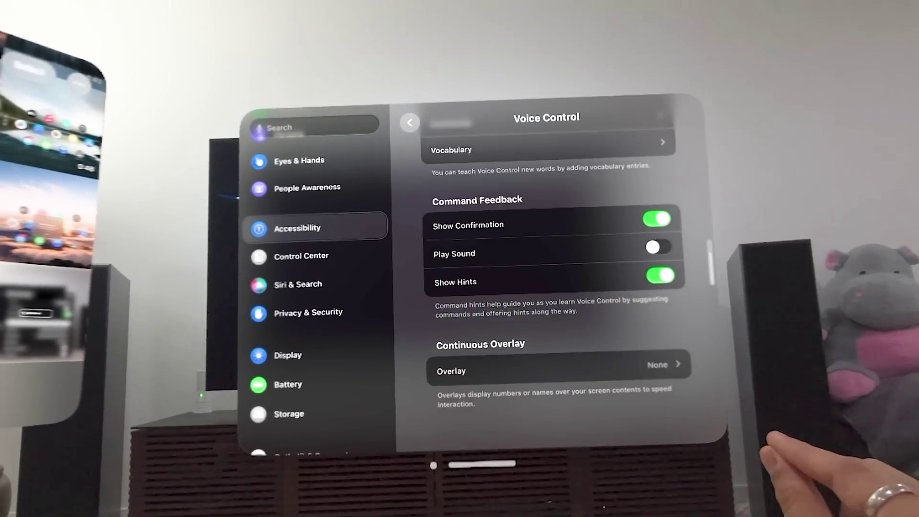
scroll(550, 264, up, 1)
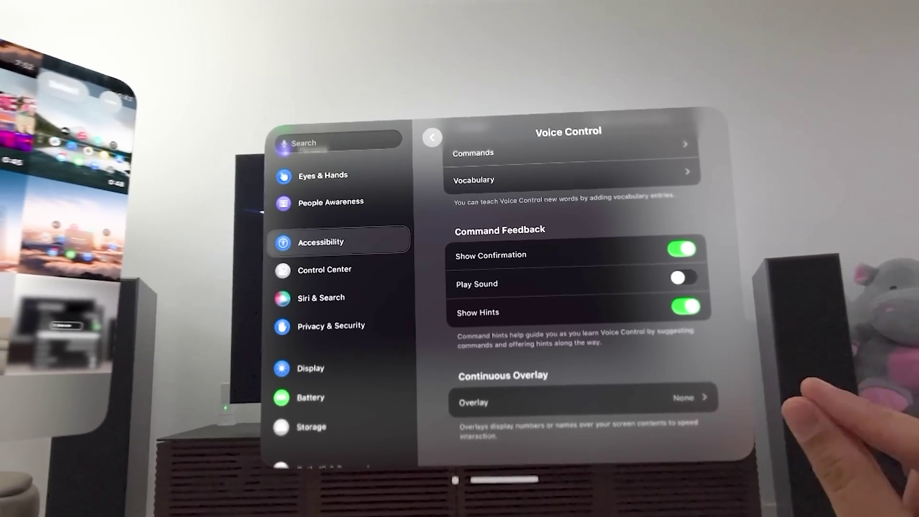
click(412, 126)
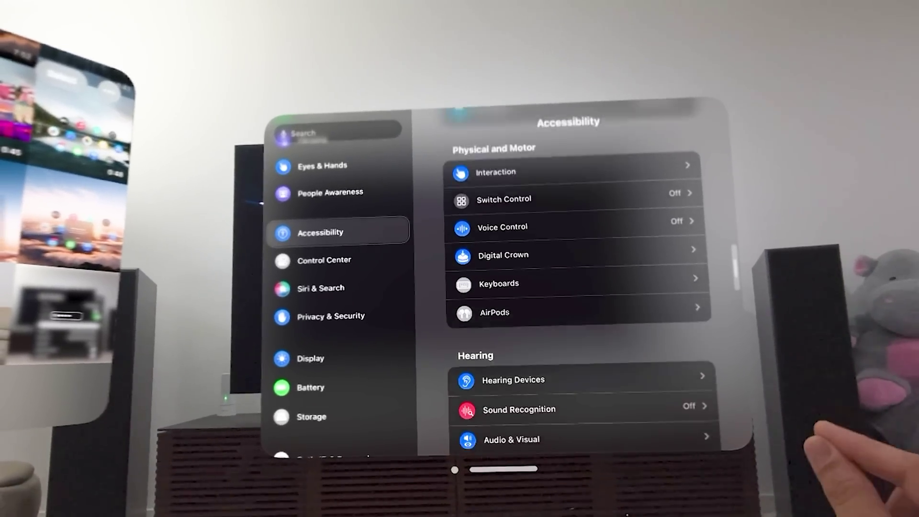
scroll(574, 287, down, 1)
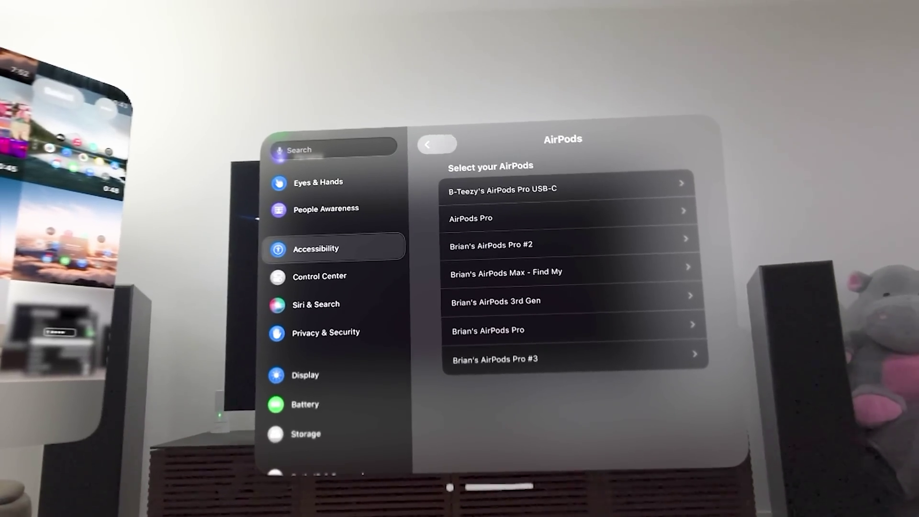
Scroll further down the Accessibility settings list
scroll(570, 296, down, 2)
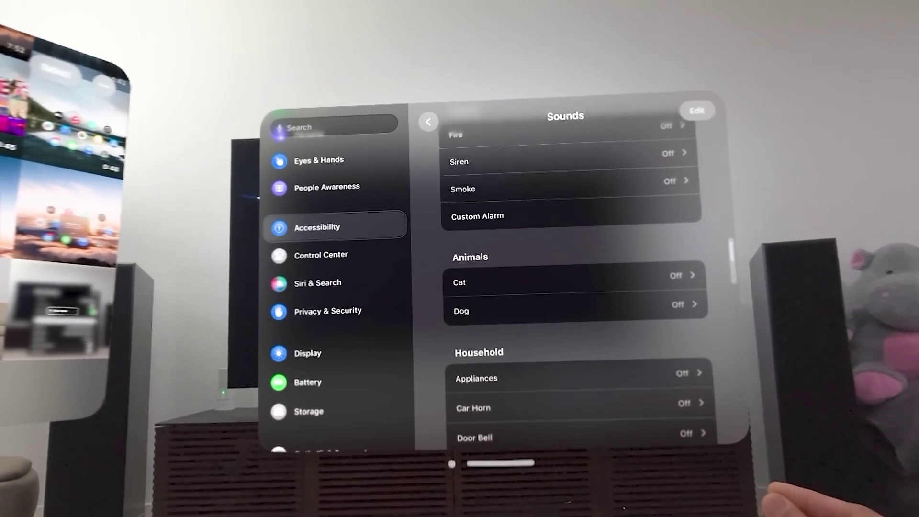
Scroll down through the Sound Recognition sounds list and back up slightly
scroll(580, 287, down, 2)
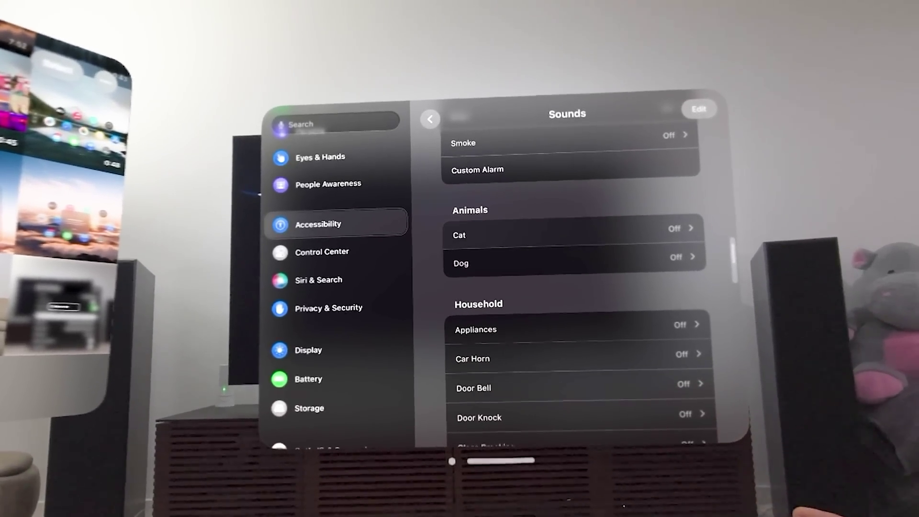
scroll(579, 287, down, 2)
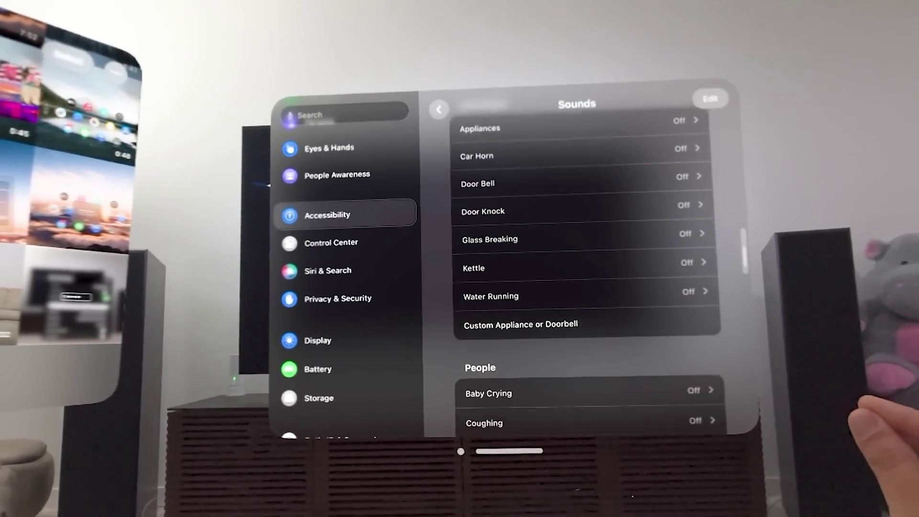
scroll(580, 287, down, 1)
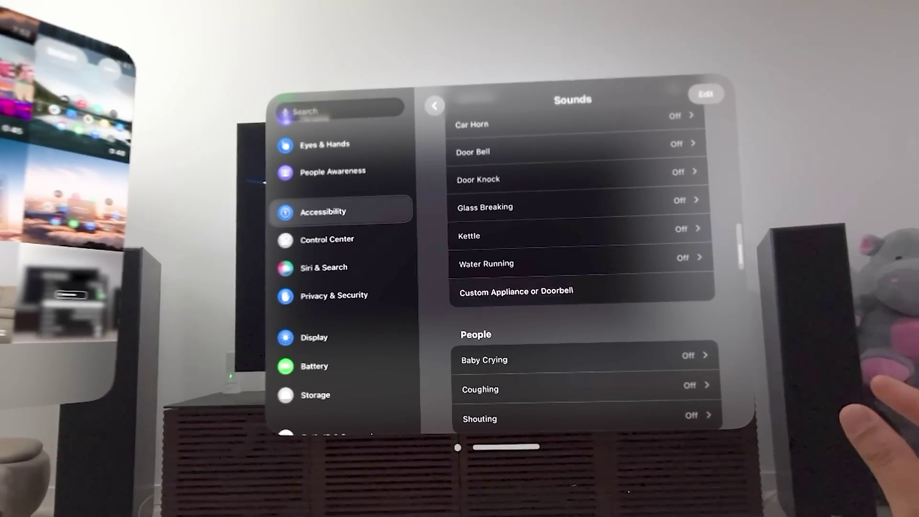
scroll(579, 239, down, 3)
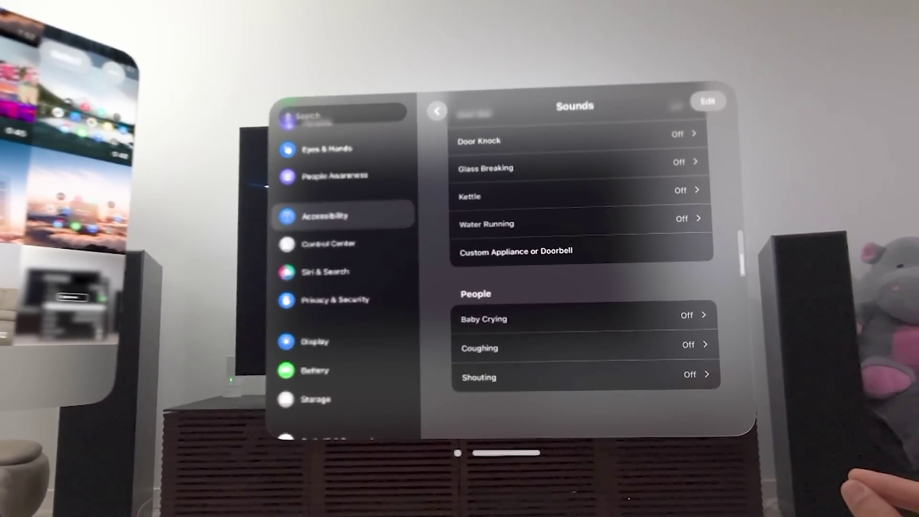
scroll(579, 263, up, 10)
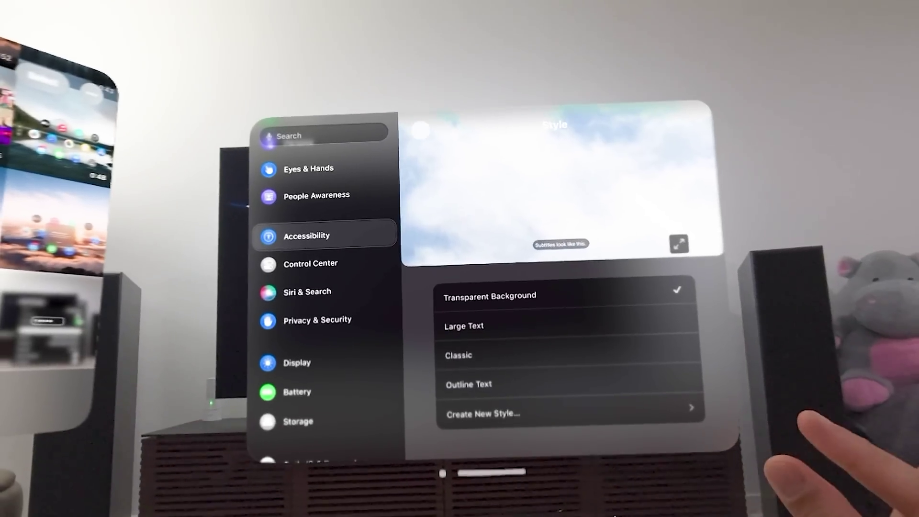
Leave the subtitle style pages for the Accessibility list and open Guided Access
click(407, 114)
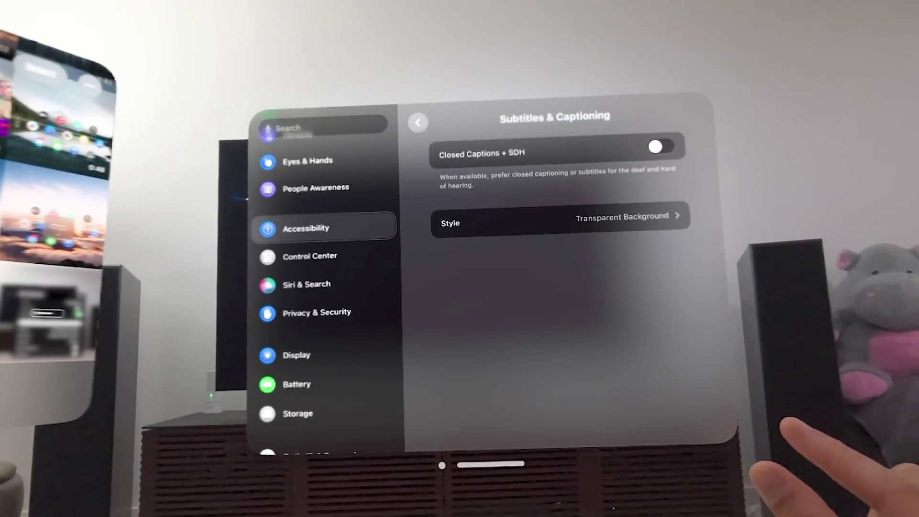
click(417, 123)
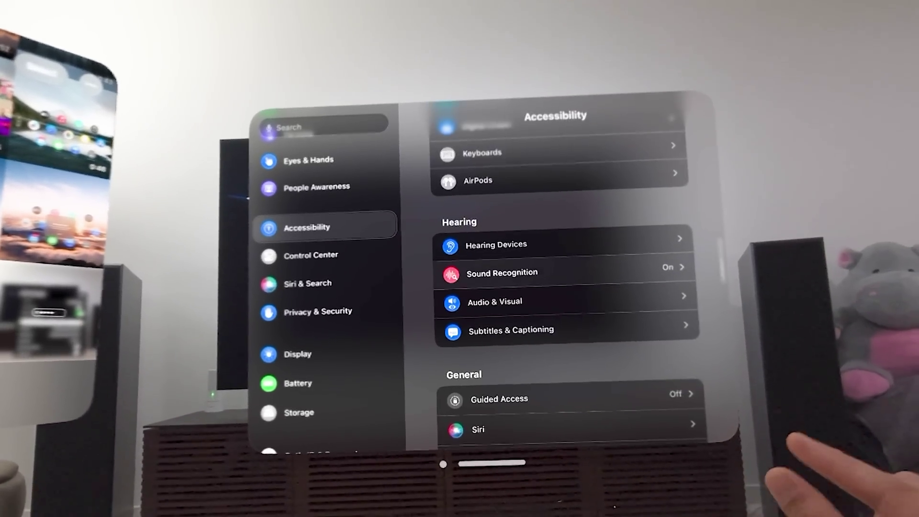
scroll(564, 287, down, 4)
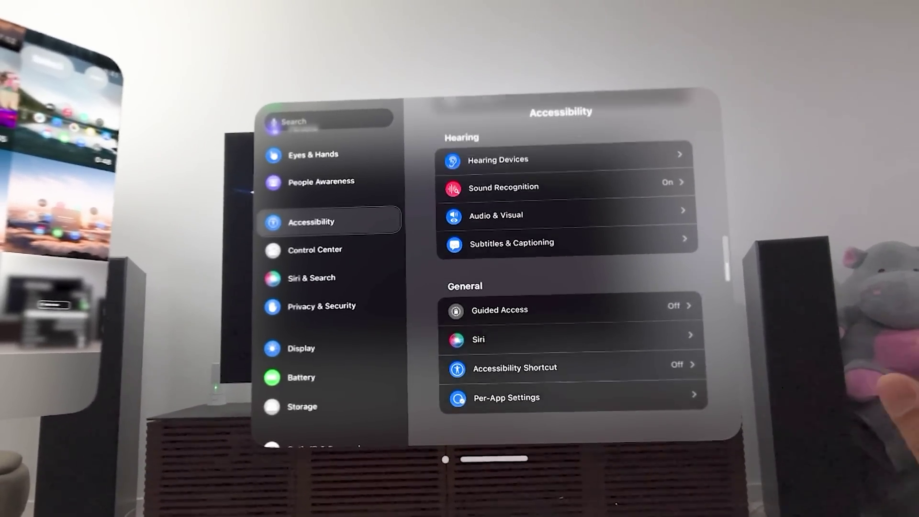
click(499, 310)
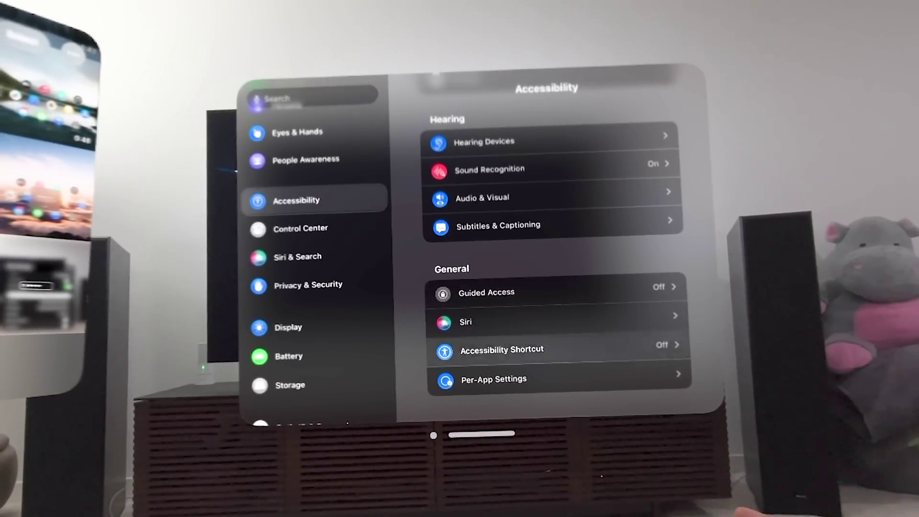
Check the Accessibility Shortcut settings, then return to the Accessibility list
click(502, 349)
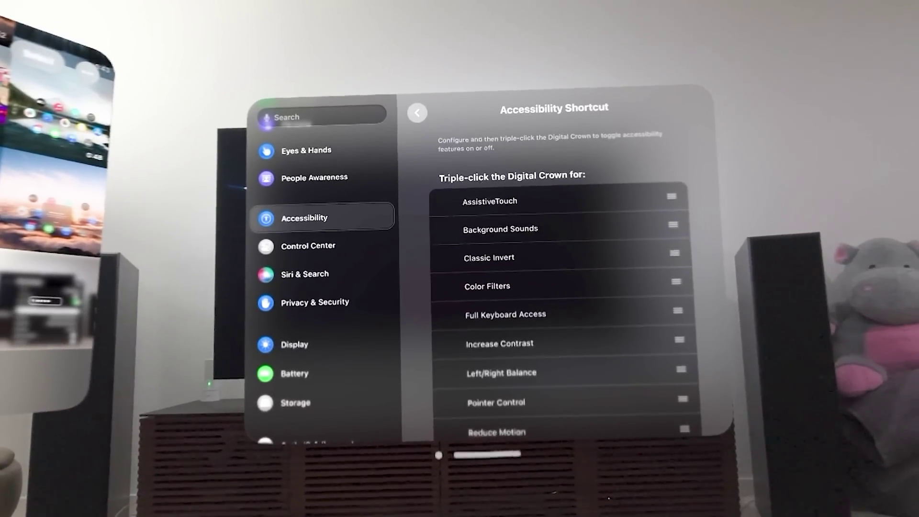
click(419, 115)
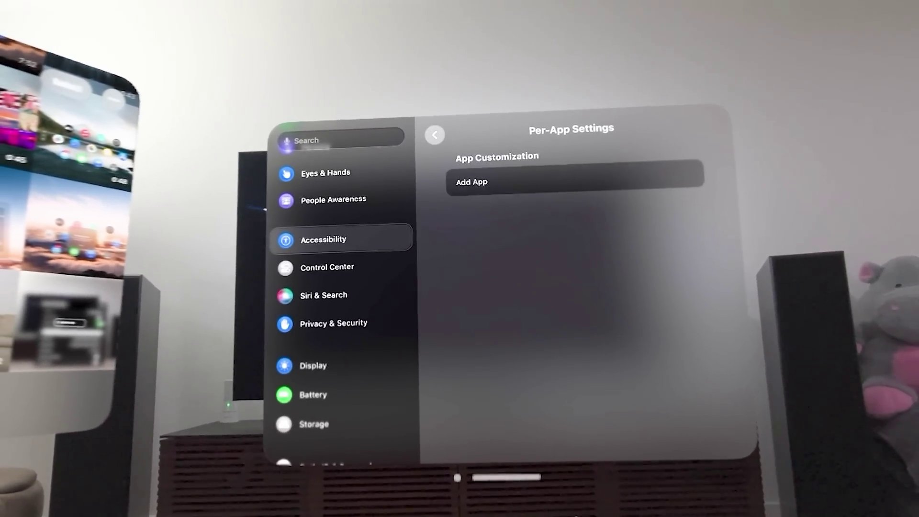
Scroll the Accessibility list to the top and back down to the Interaction settings
scroll(575, 268, down, 2)
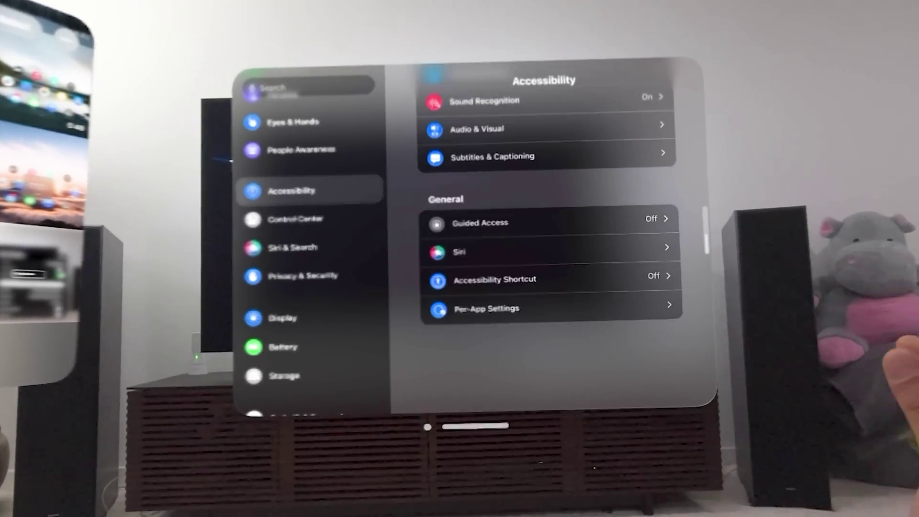
scroll(574, 268, up, 5)
scroll(556, 268, up, 3)
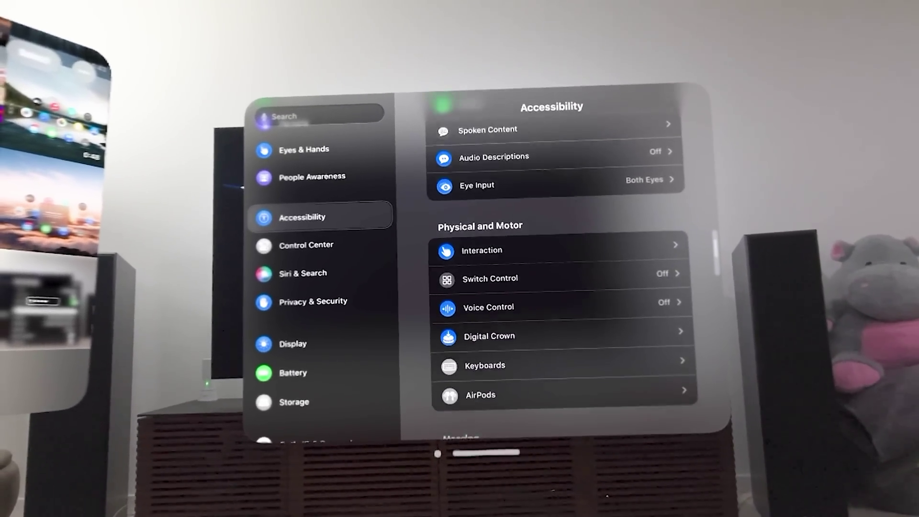
scroll(556, 268, up, 3)
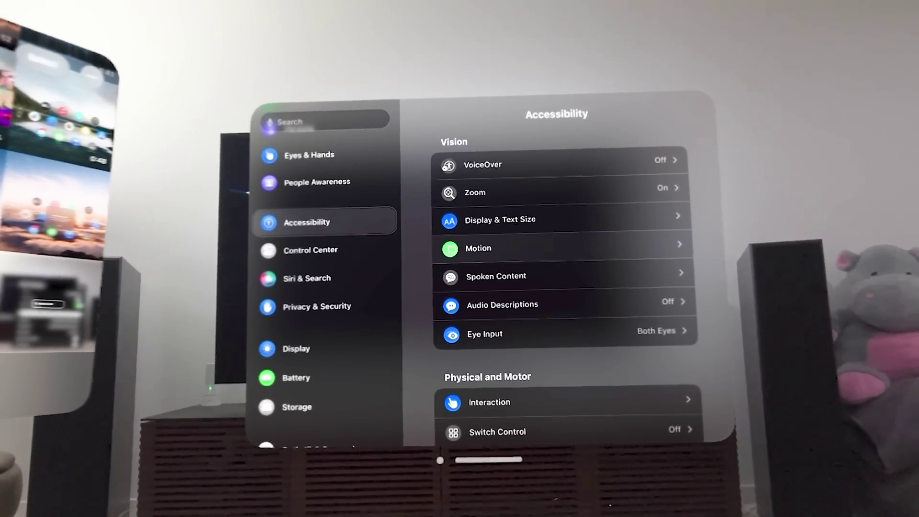
scroll(565, 268, down, 3)
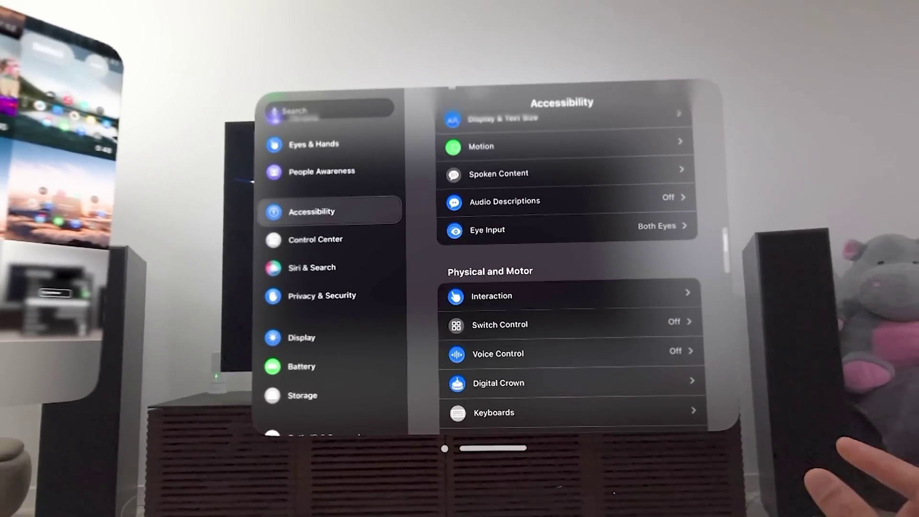
click(491, 296)
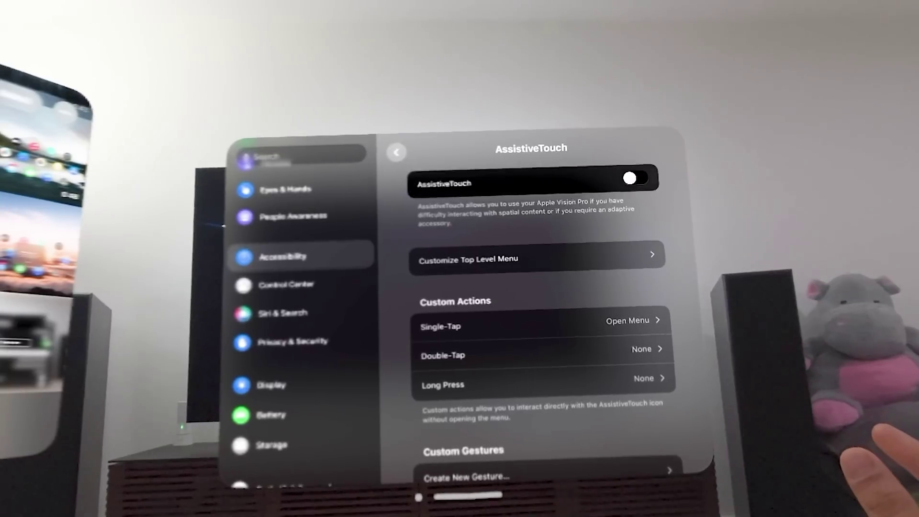
Return to the Interaction settings page
click(415, 152)
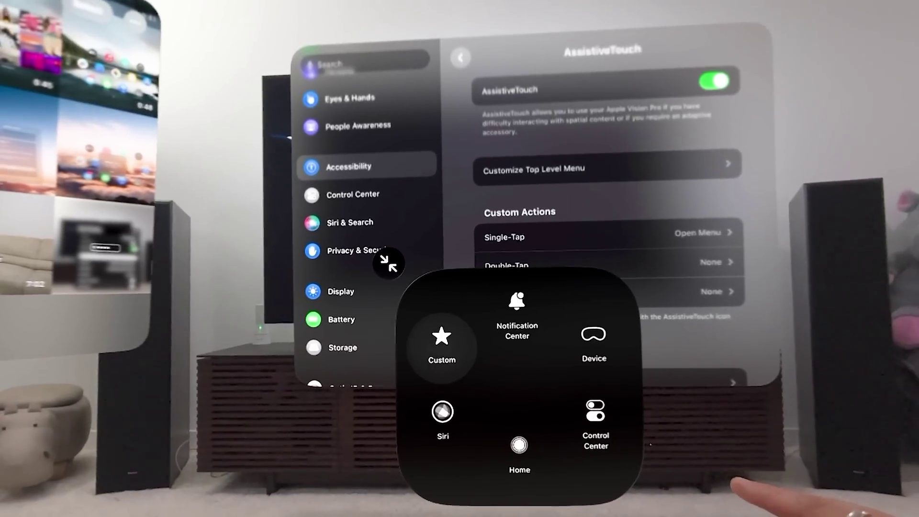
Show the Custom gestures in the AssistiveTouch menu
click(441, 342)
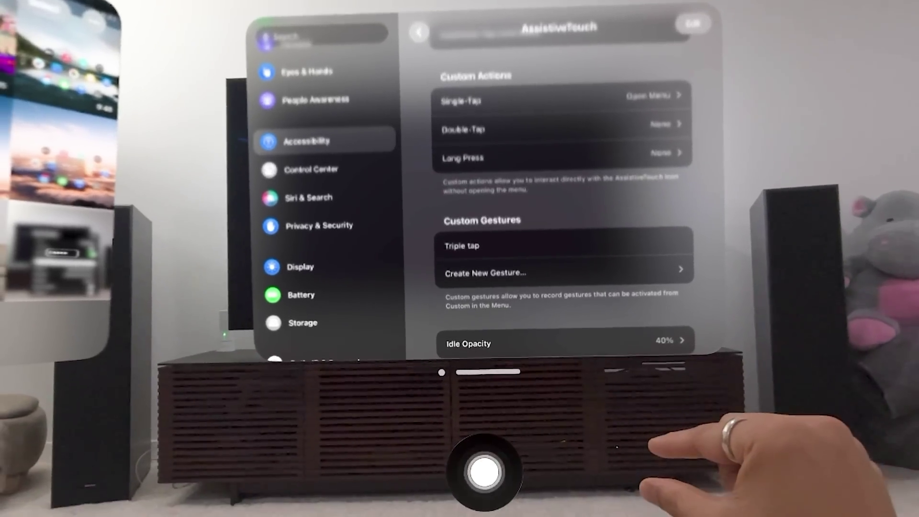
Run the Double Tap custom gesture from the AssistiveTouch Custom menu
click(474, 491)
click(422, 361)
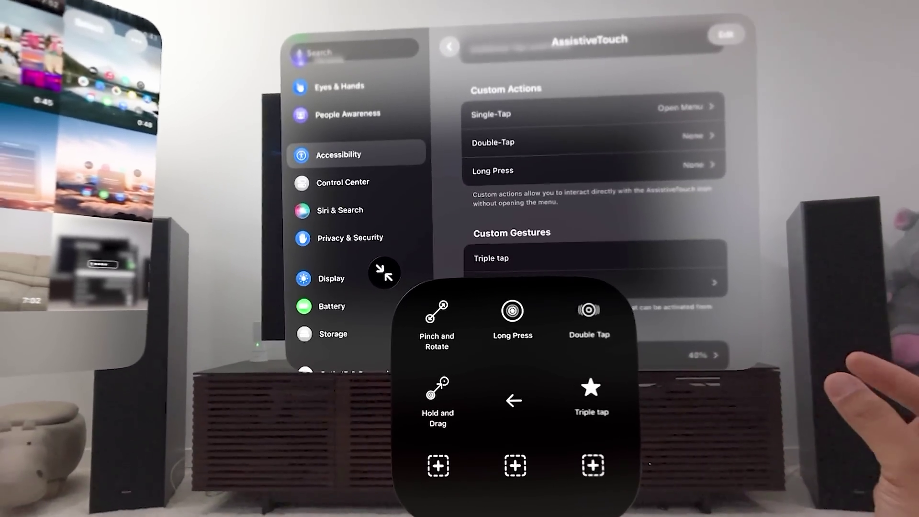
click(565, 330)
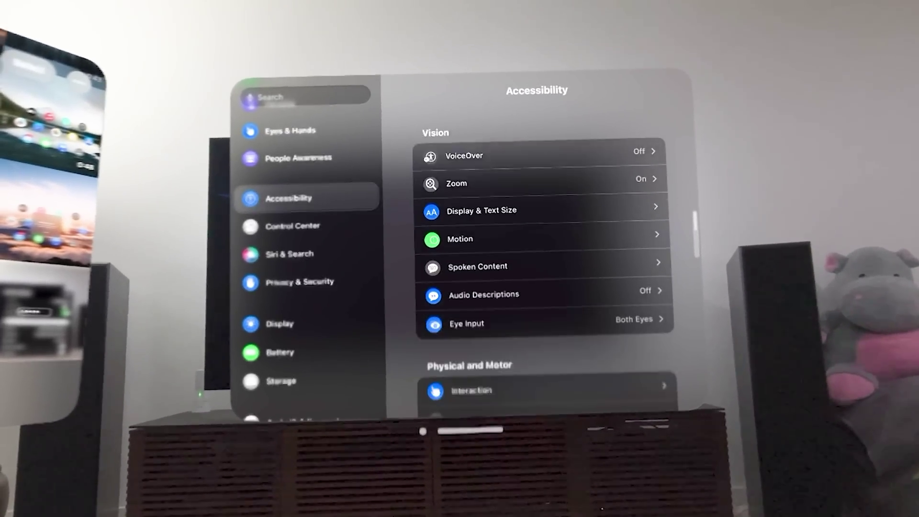
scroll(543, 239, down, 1)
Open the Display & Text Size settings from the Accessibility list
click(479, 189)
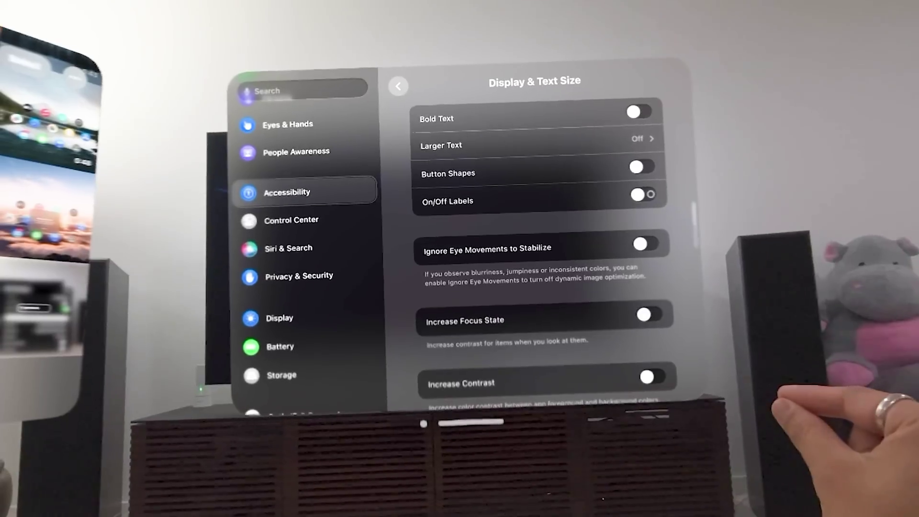